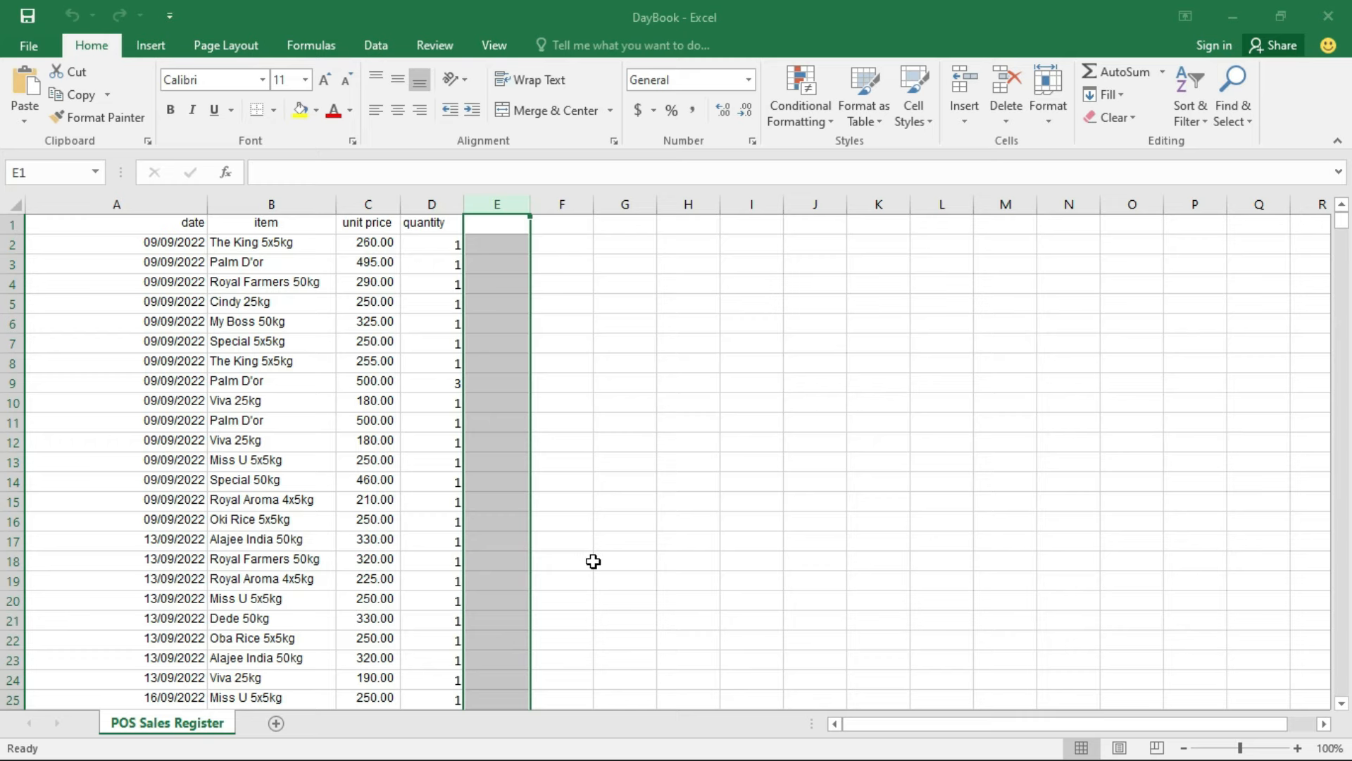
Step: Switch to Power BI Desktop and bring the POS Sales Register sheet from the DayBook Excel workbook into Power Query Editor
key("alt+Tab")
key("alt+Tab")
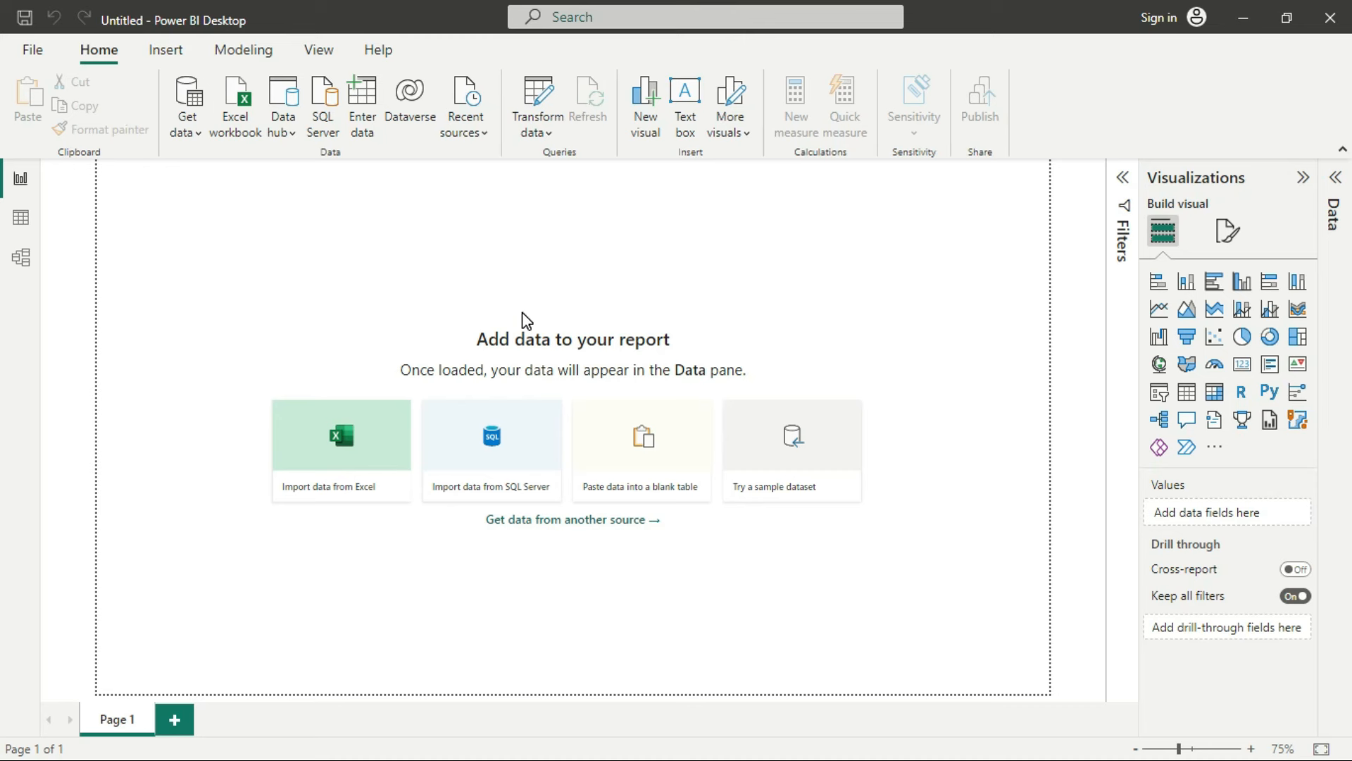
left_click(342, 449)
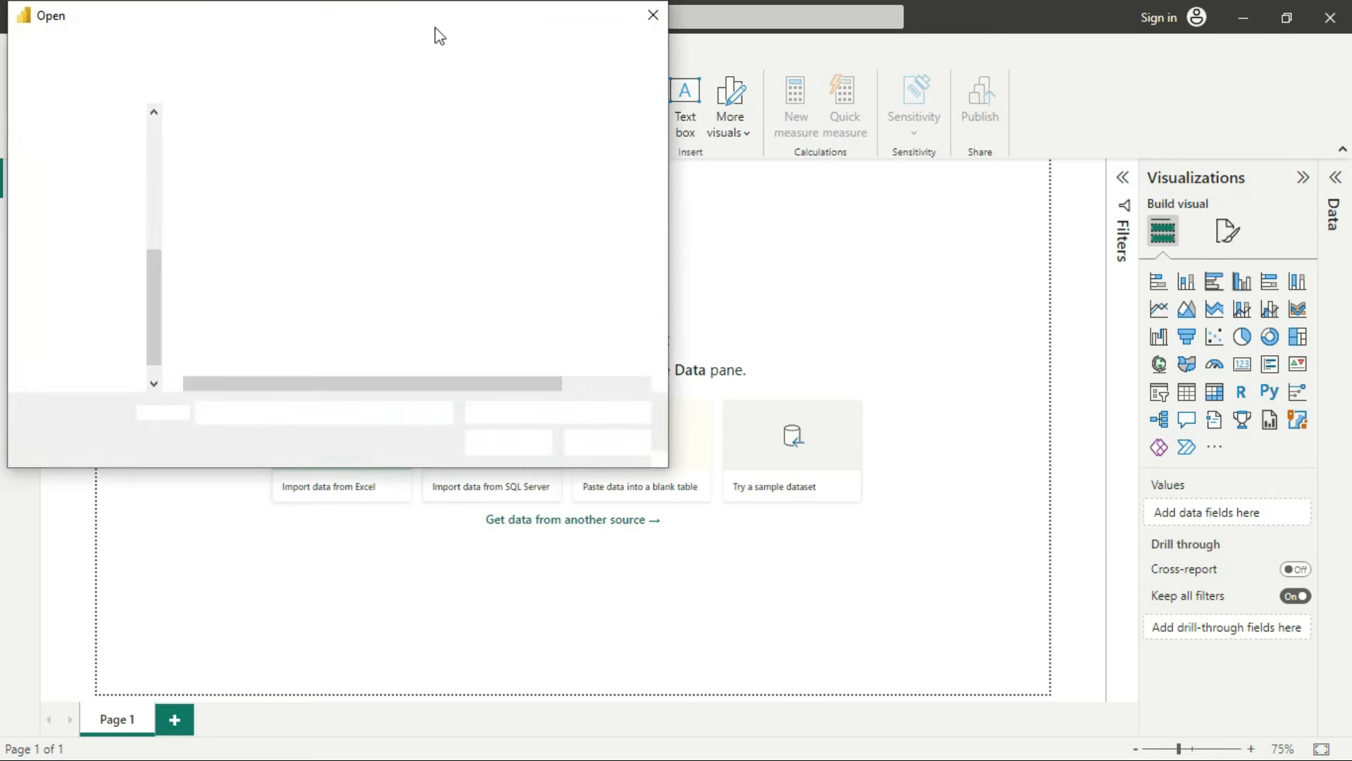
left_click(653, 15)
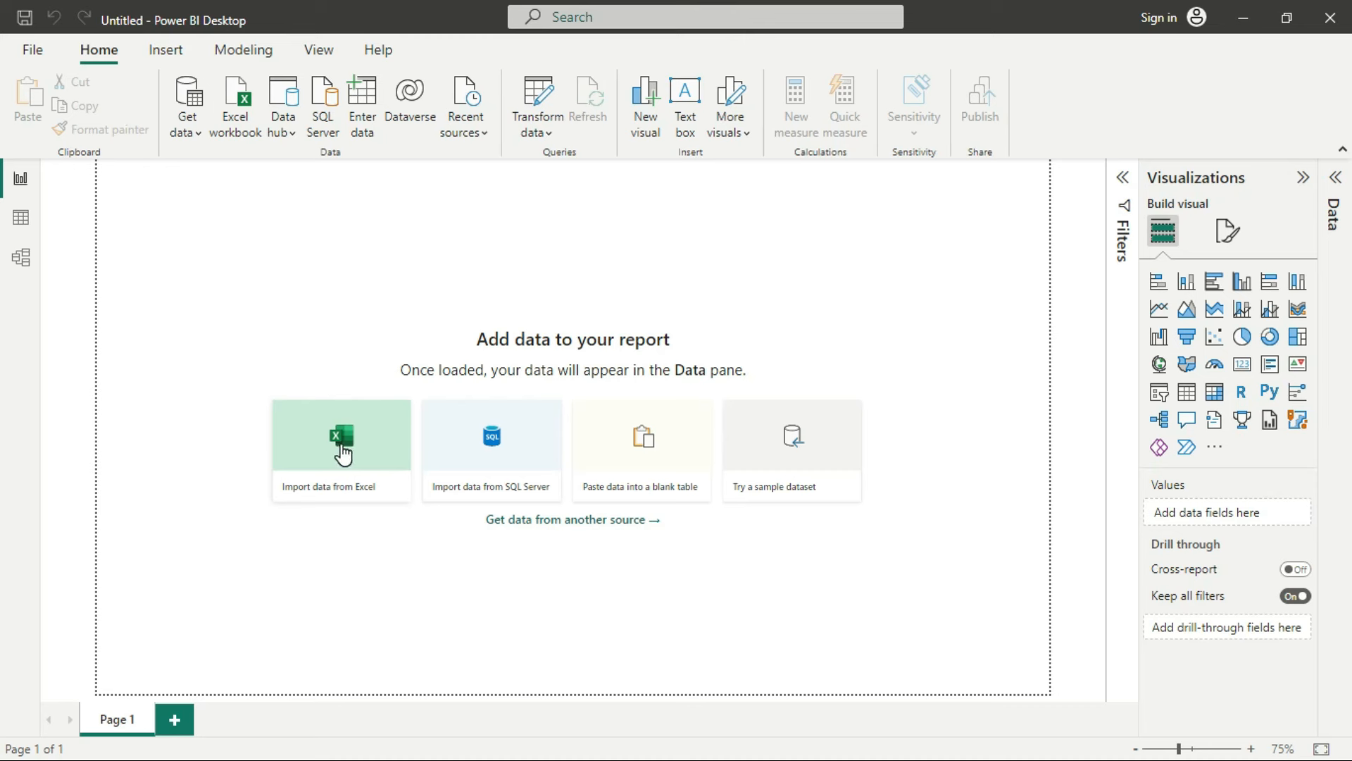
left_click(345, 456)
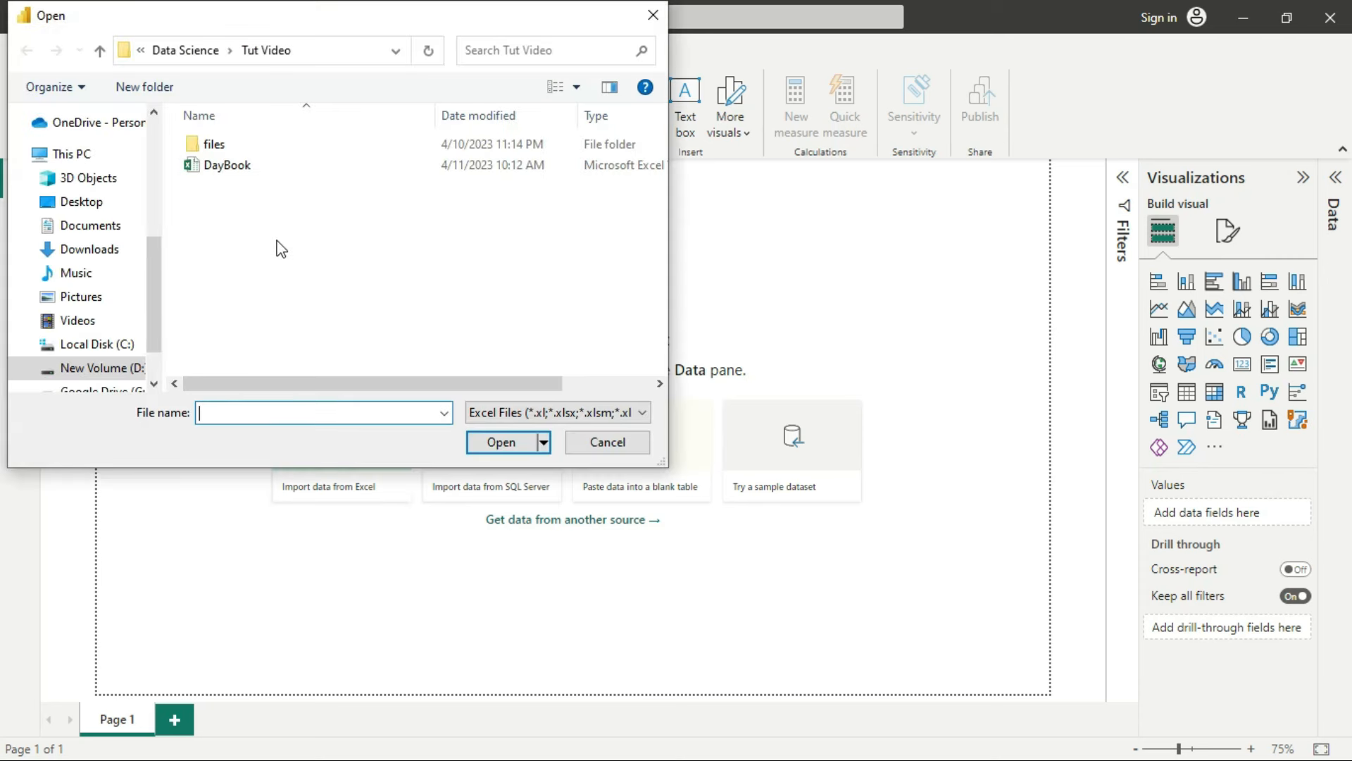
double_click(227, 165)
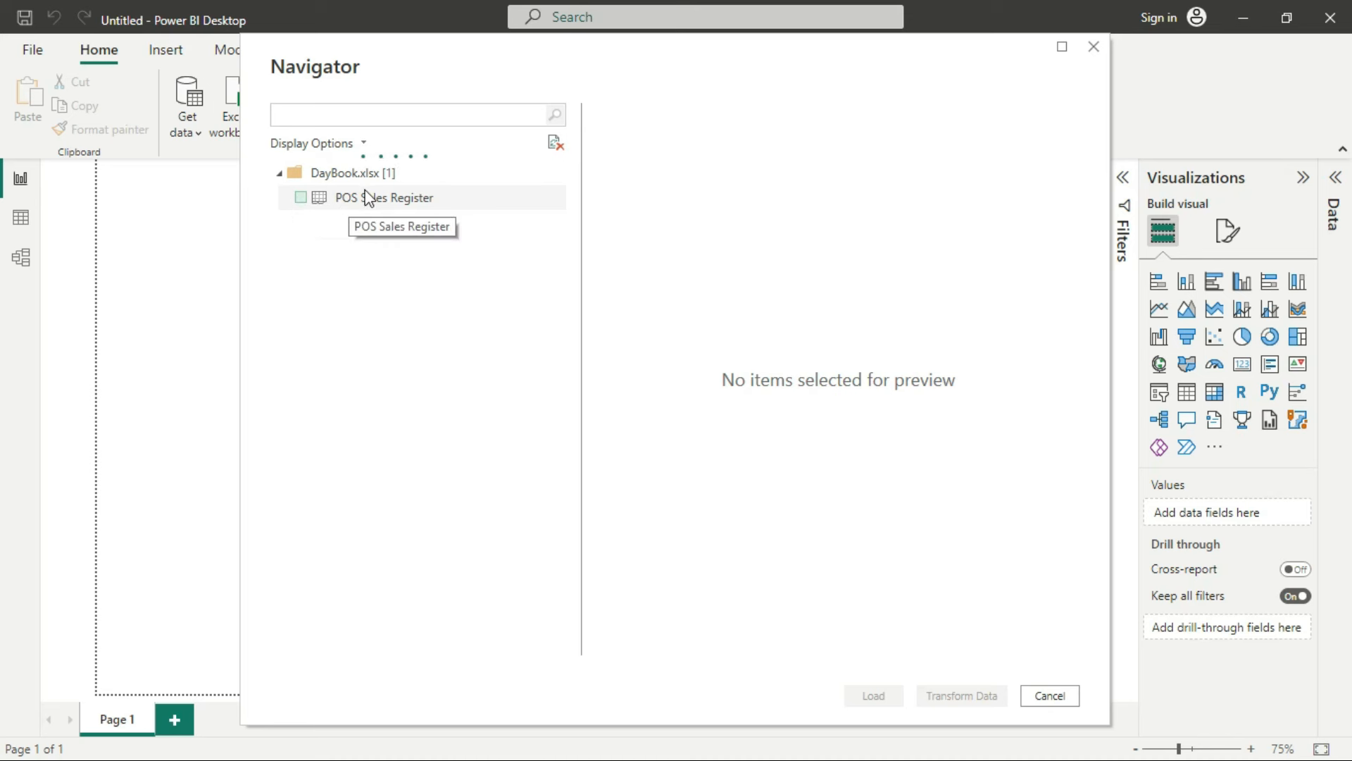
left_click(303, 200)
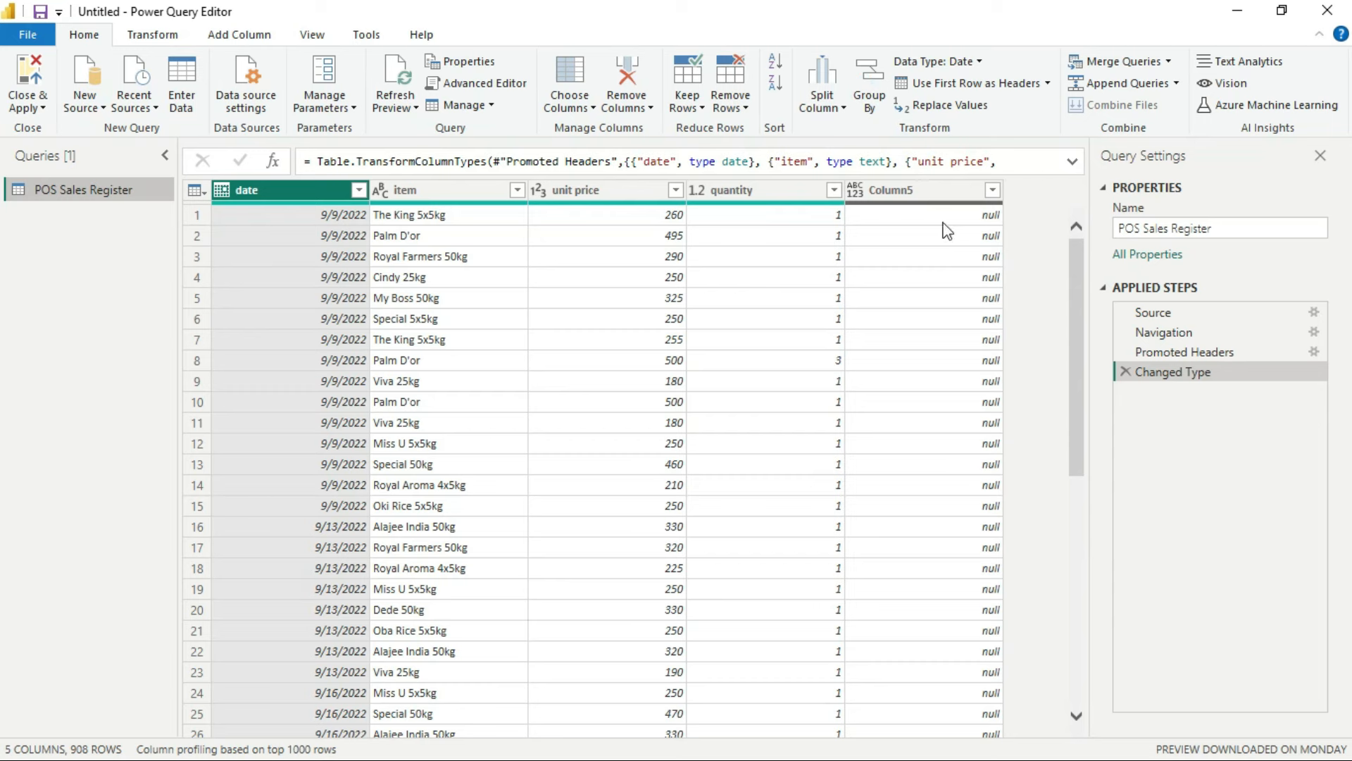
Step: Try removing the empty Column5, and undo it by deleting the Removed Columns applied step
left_click(913, 194)
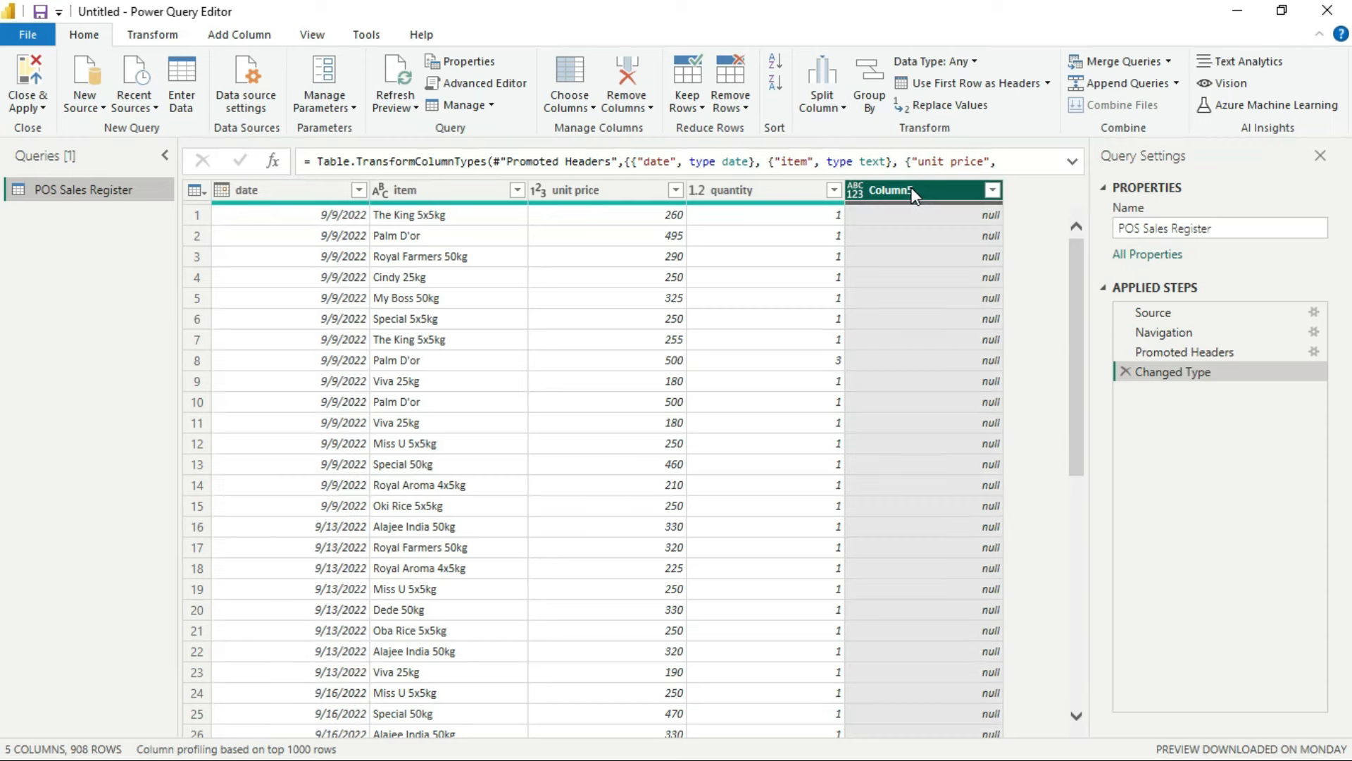
left_click(629, 90)
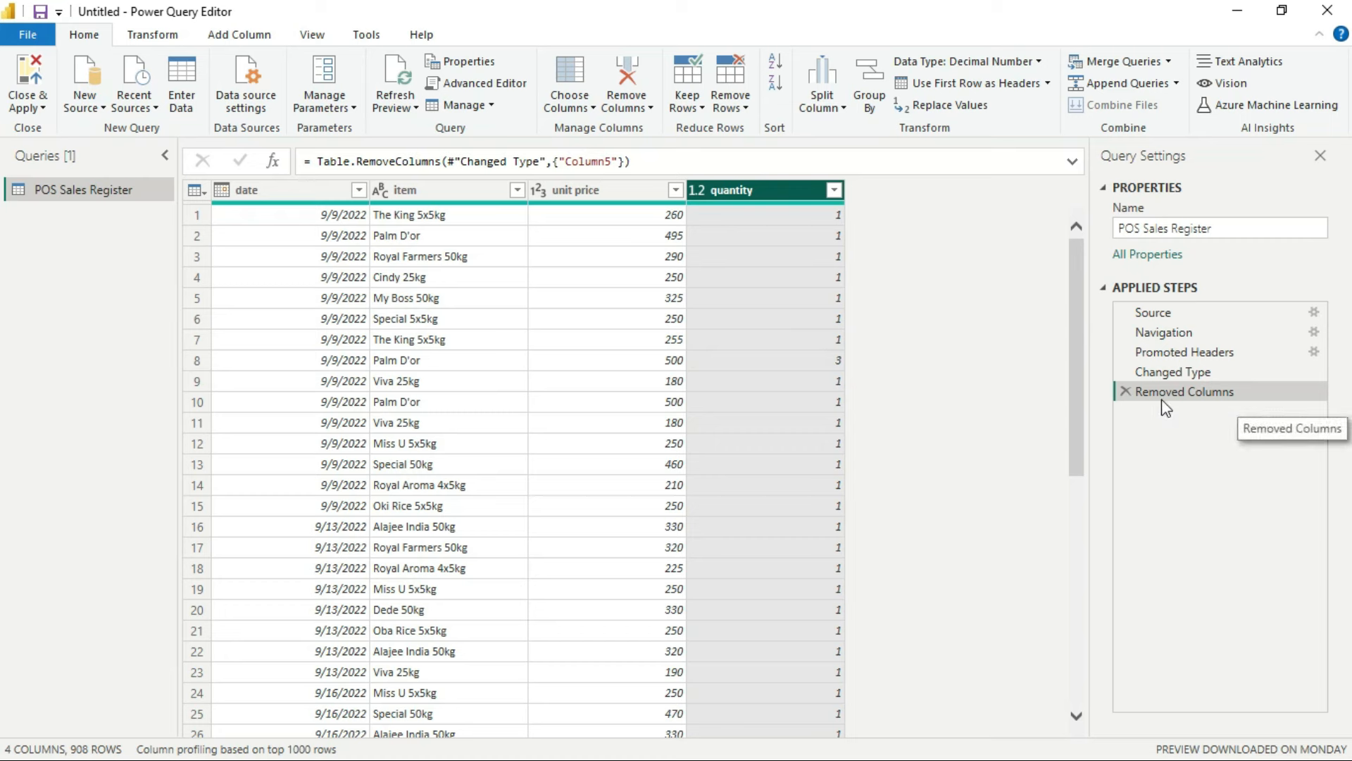
left_click(1126, 393)
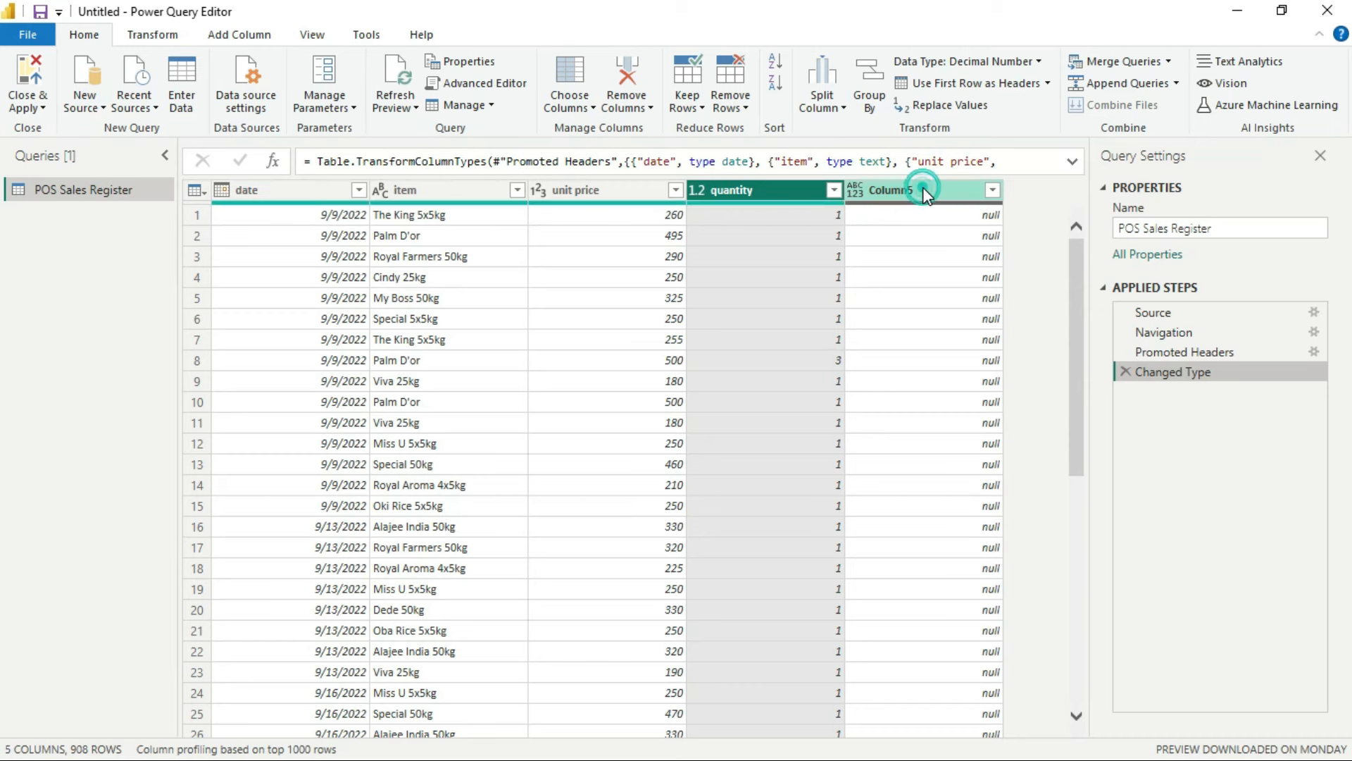
Step: Remove the empty Column5 from the POS Sales Register query
left_click(924, 188)
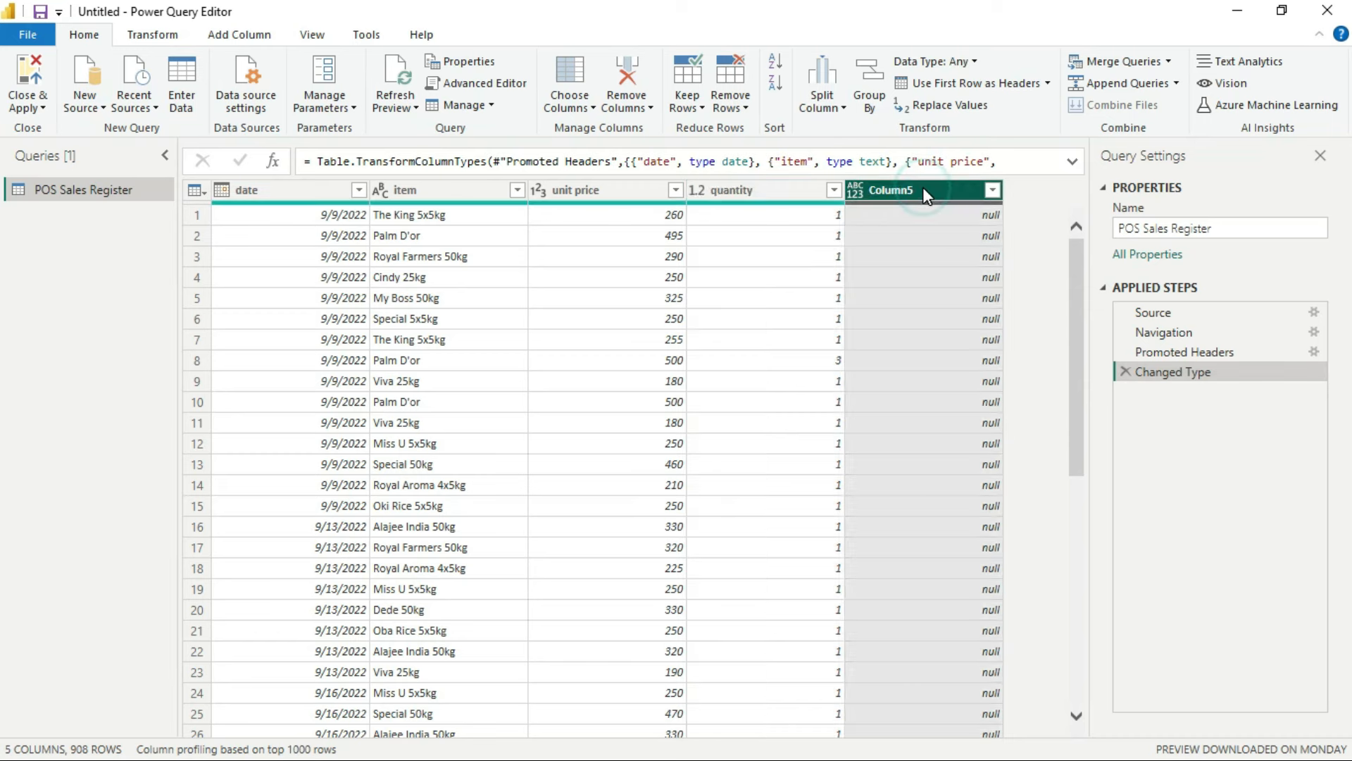
left_click(628, 73)
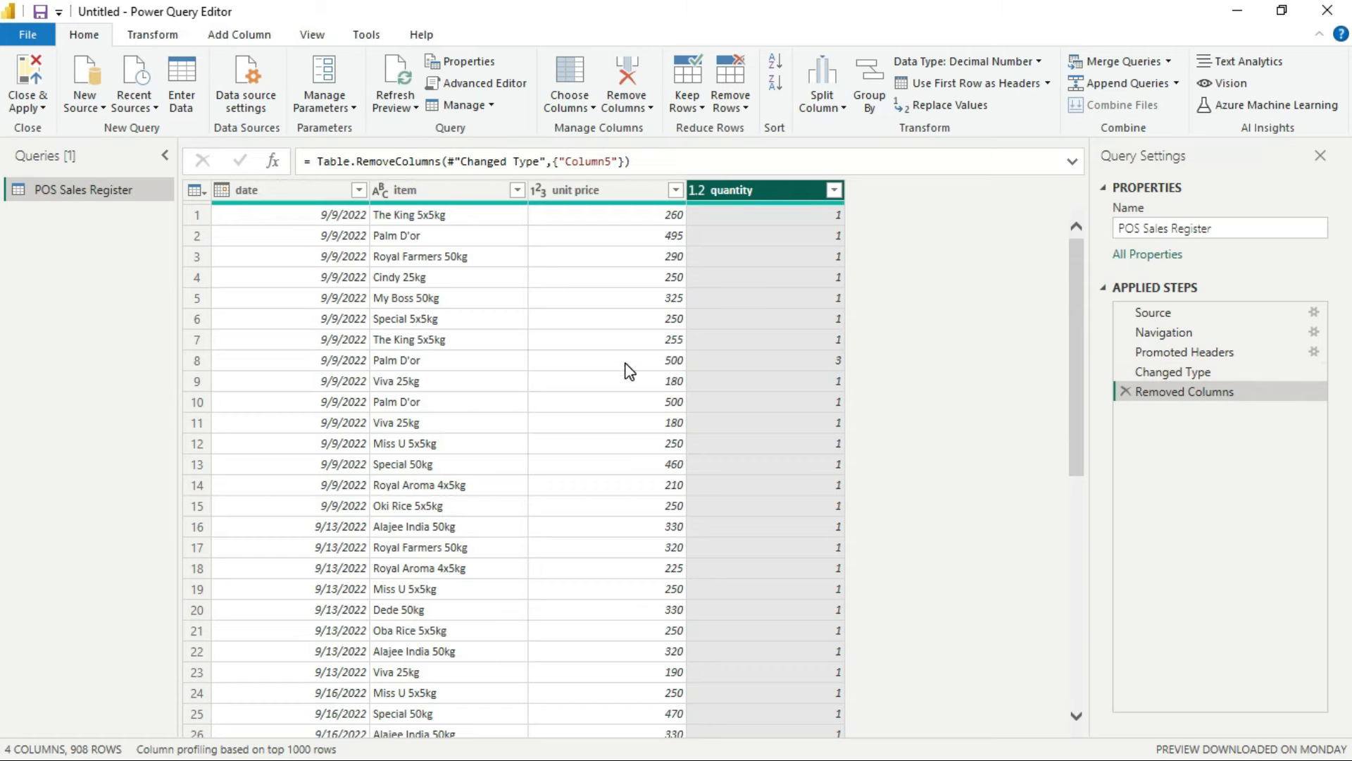
scroll(620, 362, "down", 6)
scroll(620, 363, "down", 18)
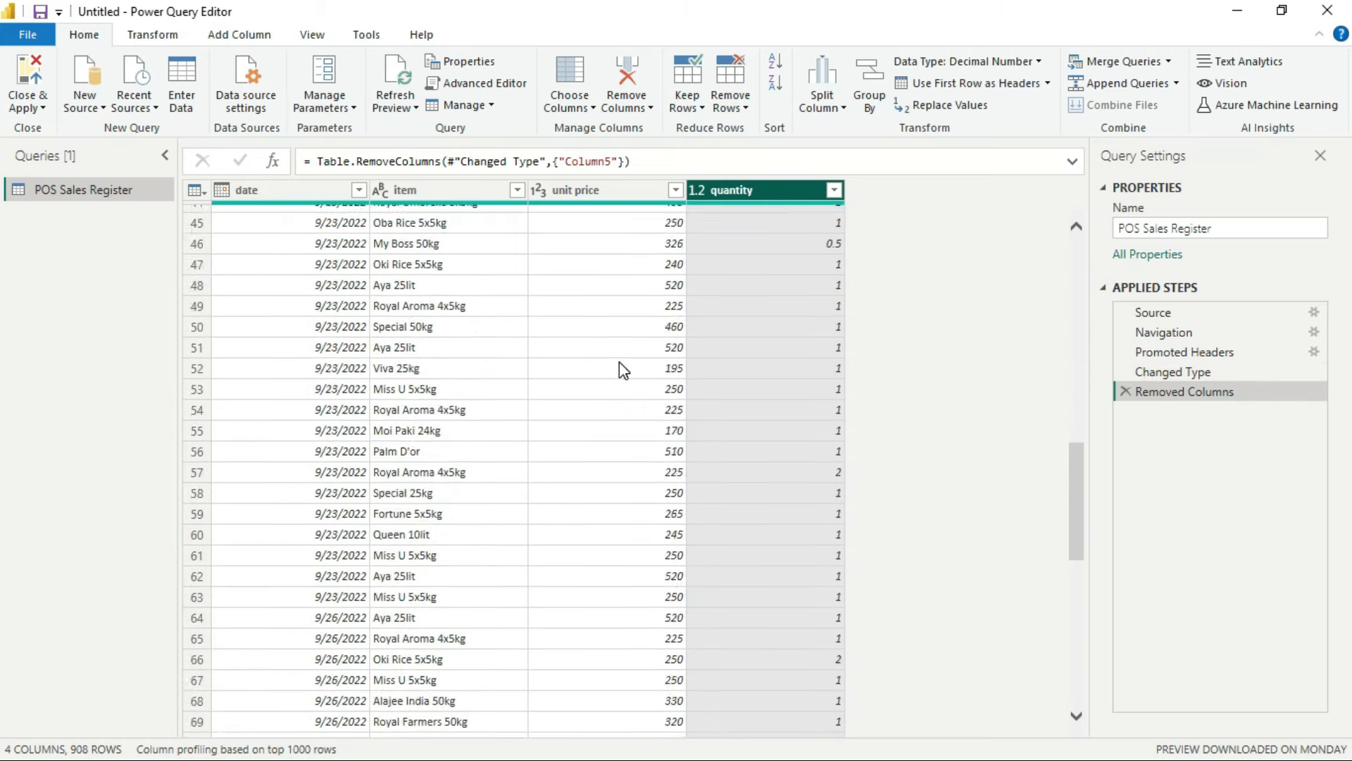
scroll(622, 369, "down", 17)
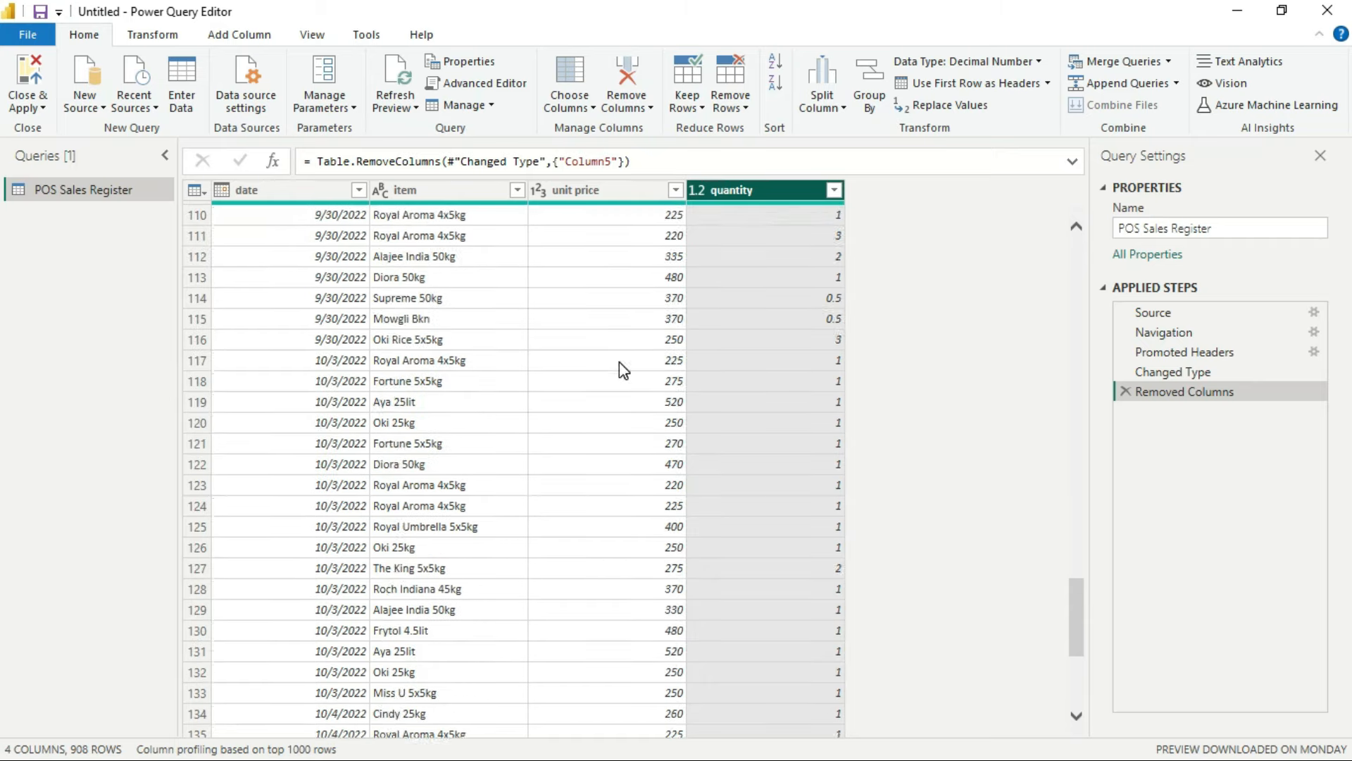
scroll(622, 370, "down", 9)
scroll(620, 362, "up", 20)
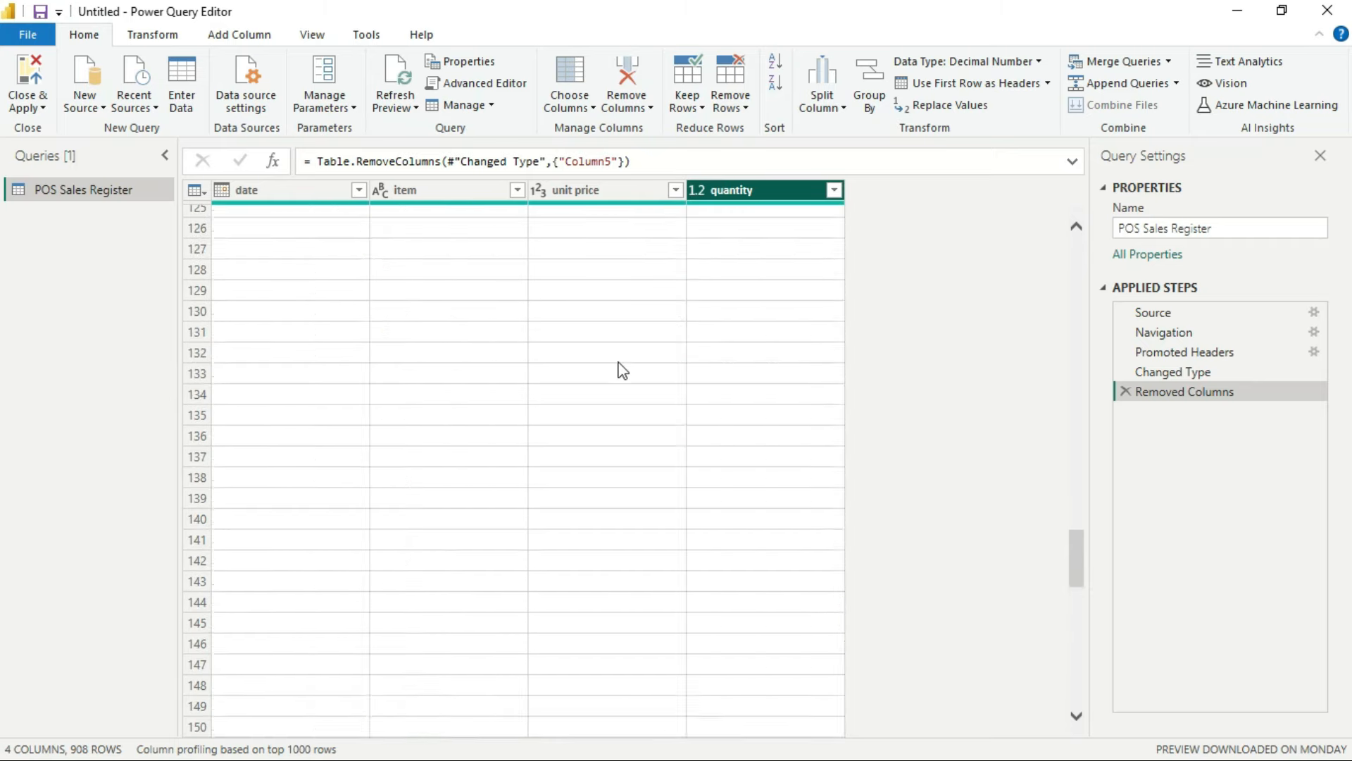
scroll(623, 368, "up", 20)
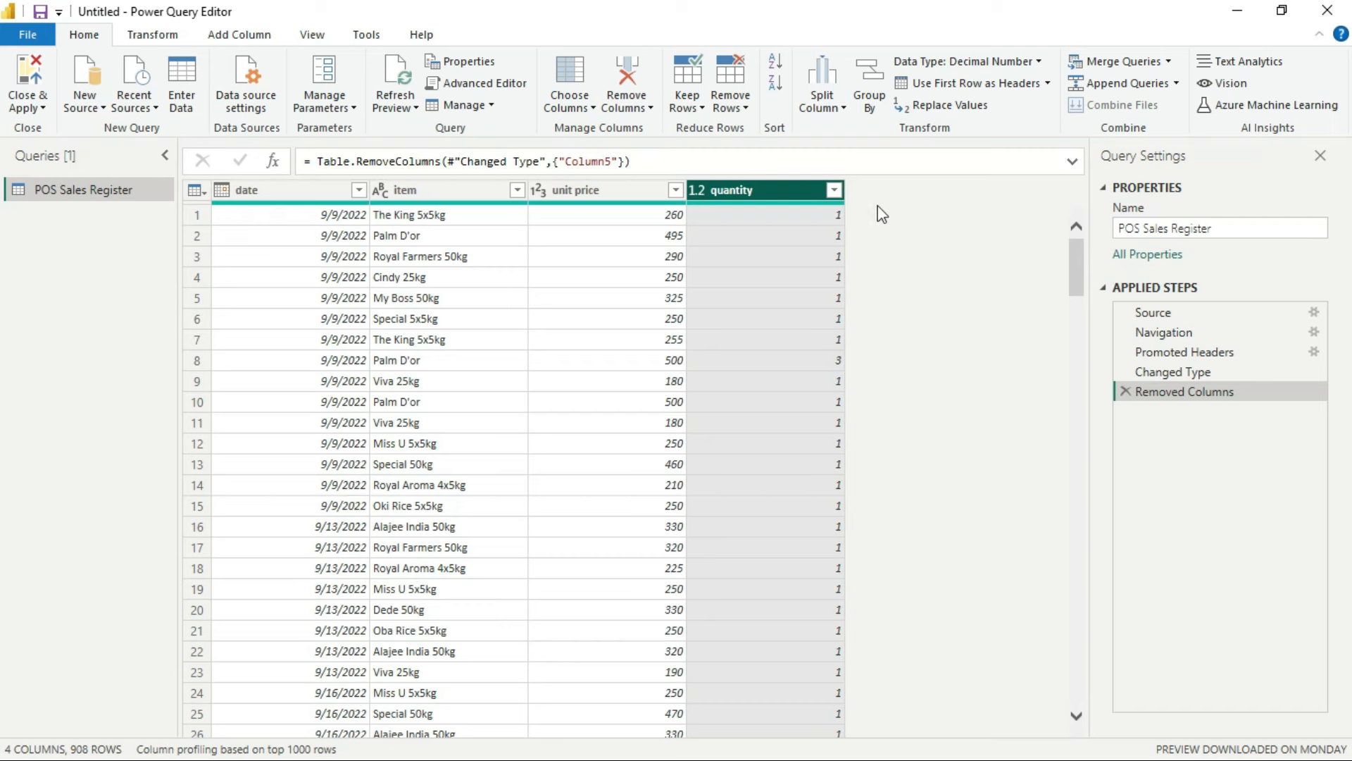
Step: Add a custom column named sales with the formula [unit price]*[quantity]
left_click(246, 39)
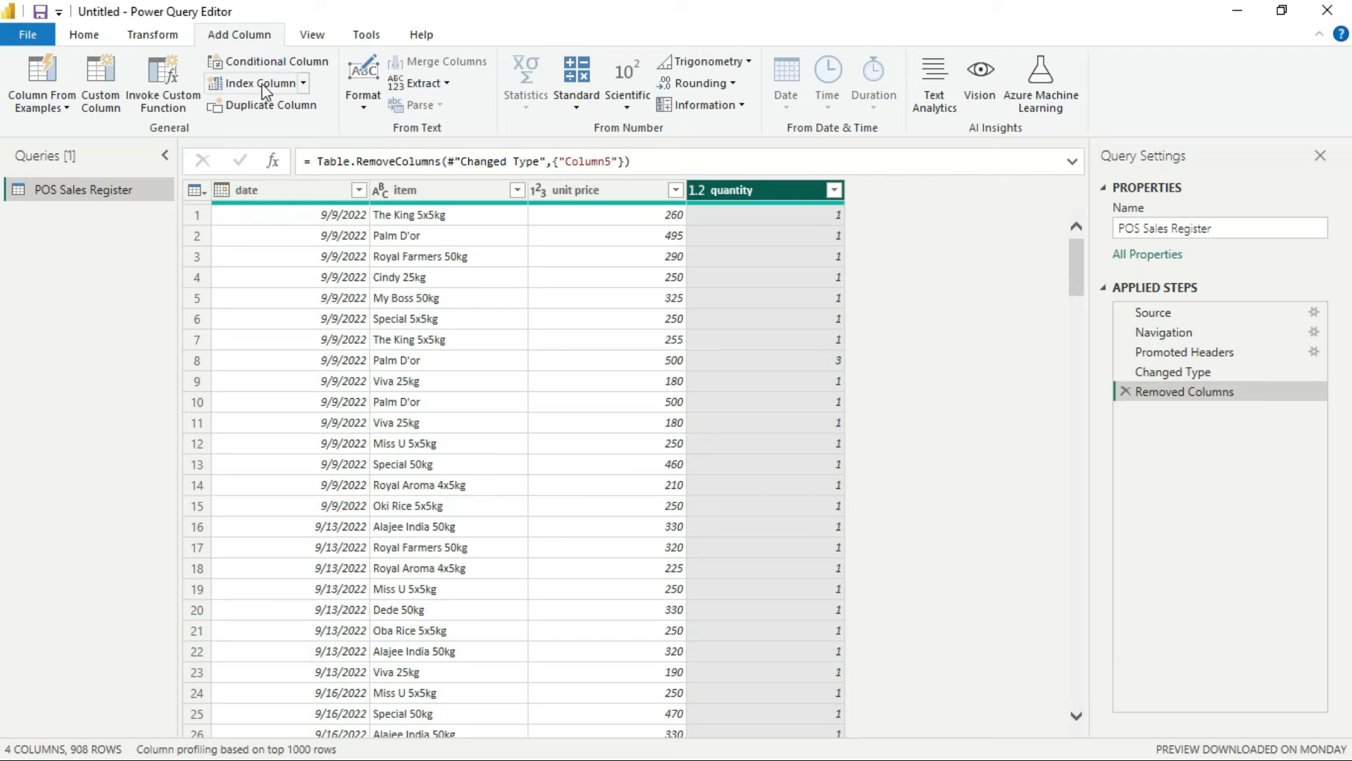
left_click(101, 86)
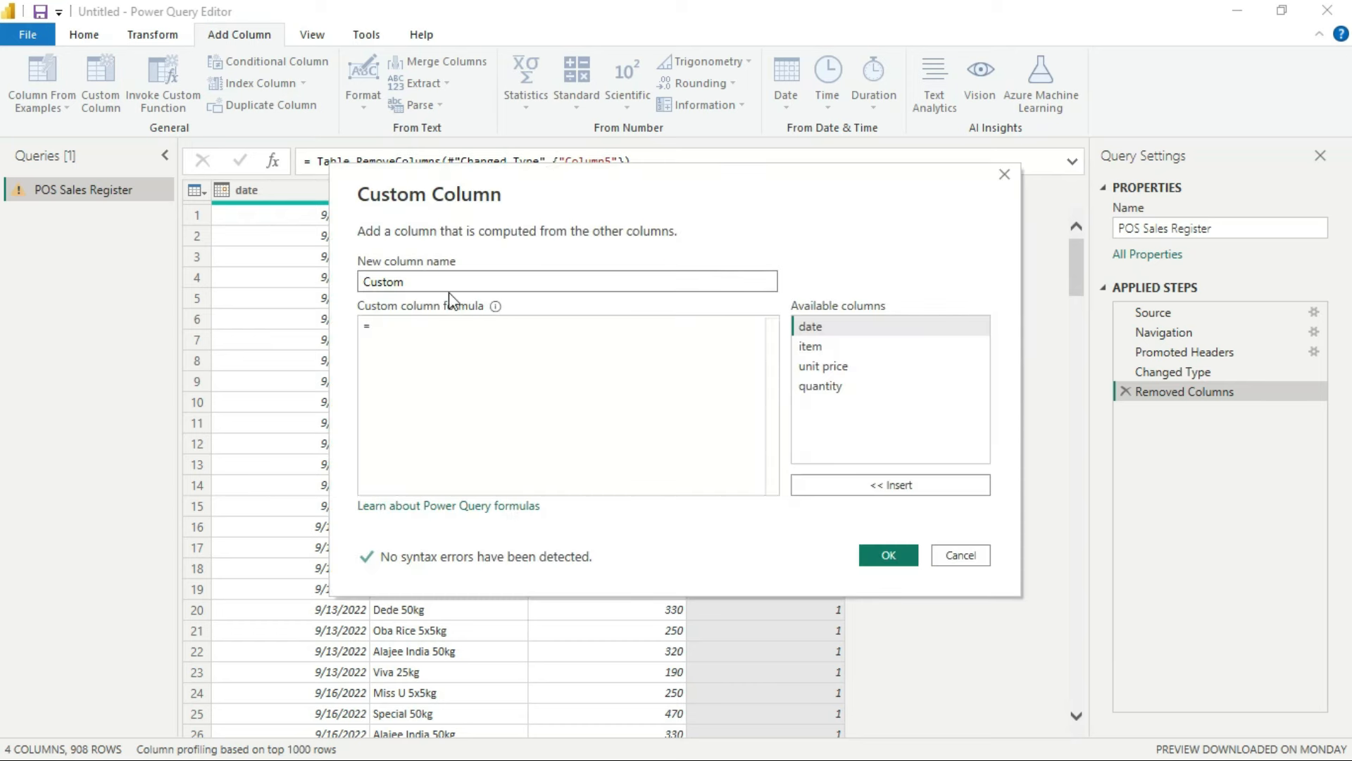
left_click(380, 328)
left_click(379, 328)
type("sales")
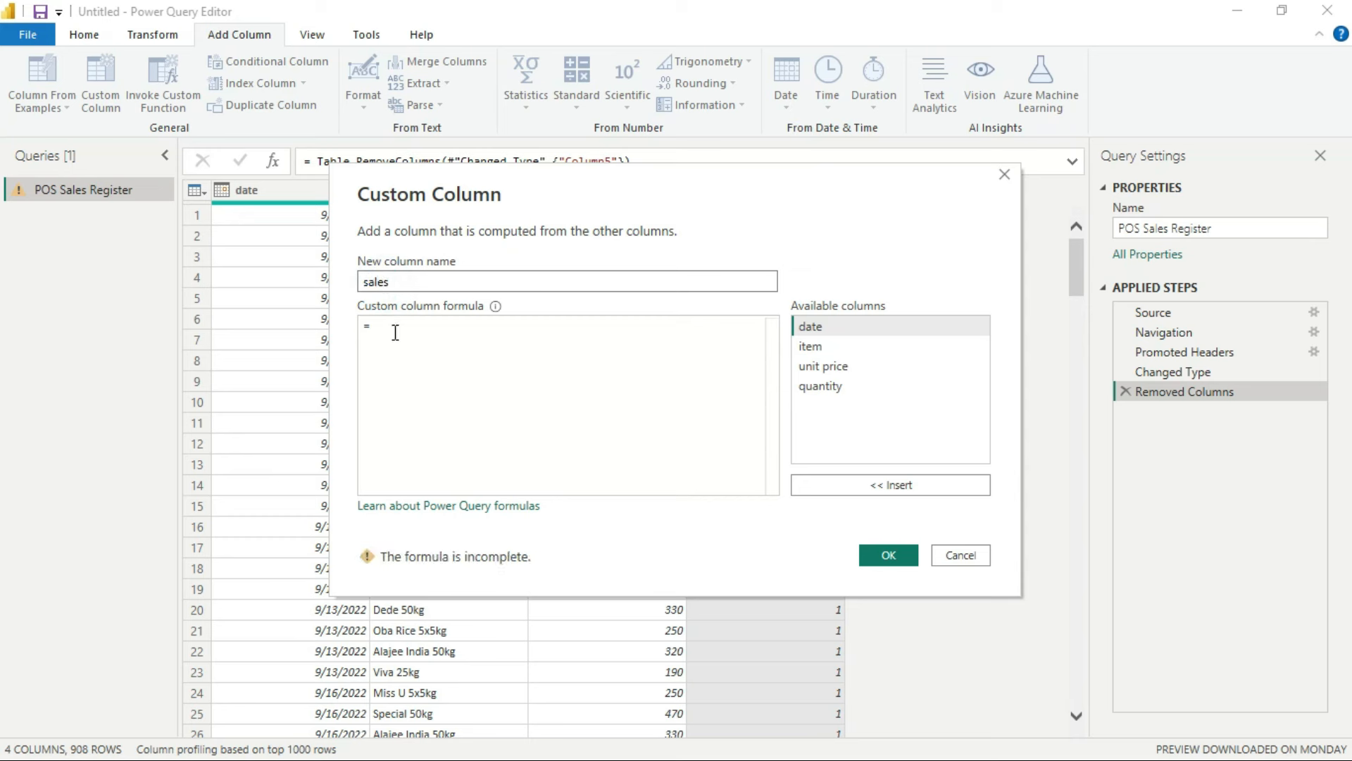
left_click(395, 323)
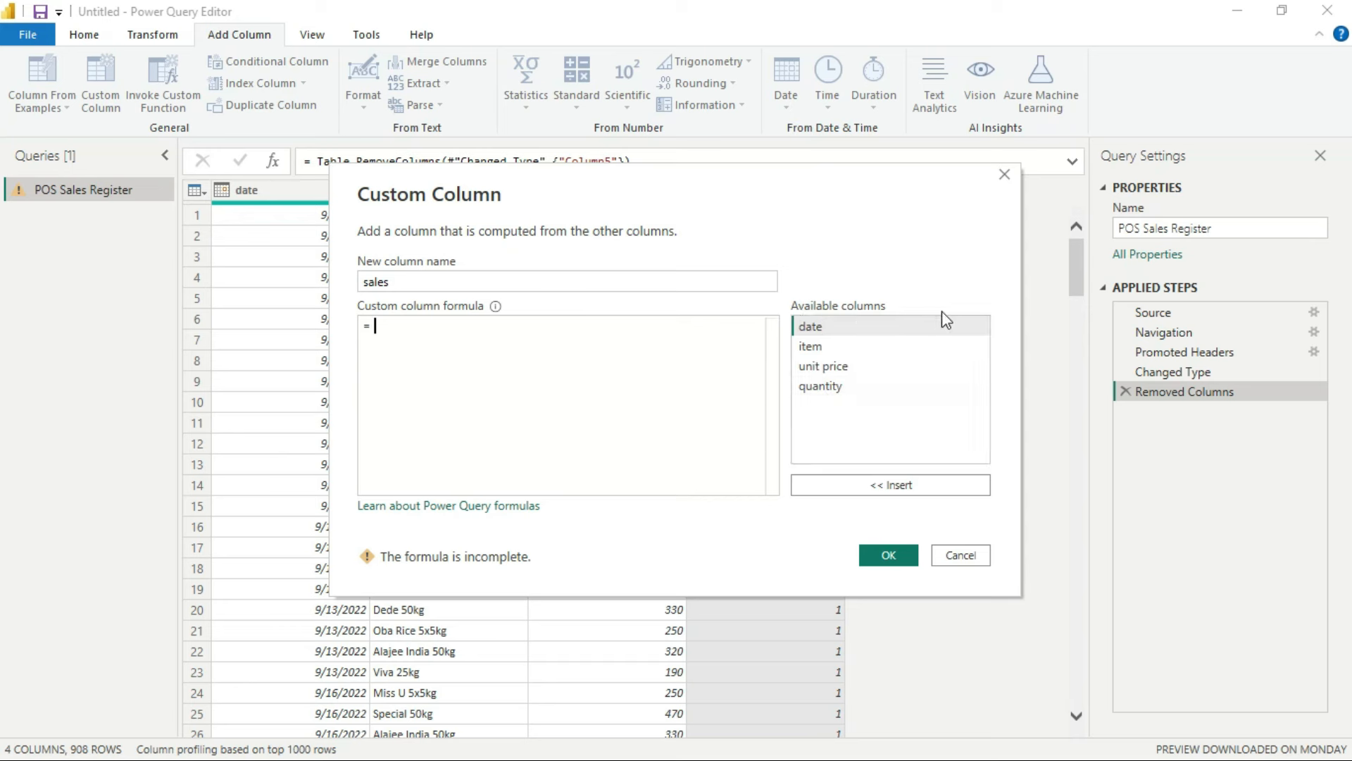
left_click(817, 366)
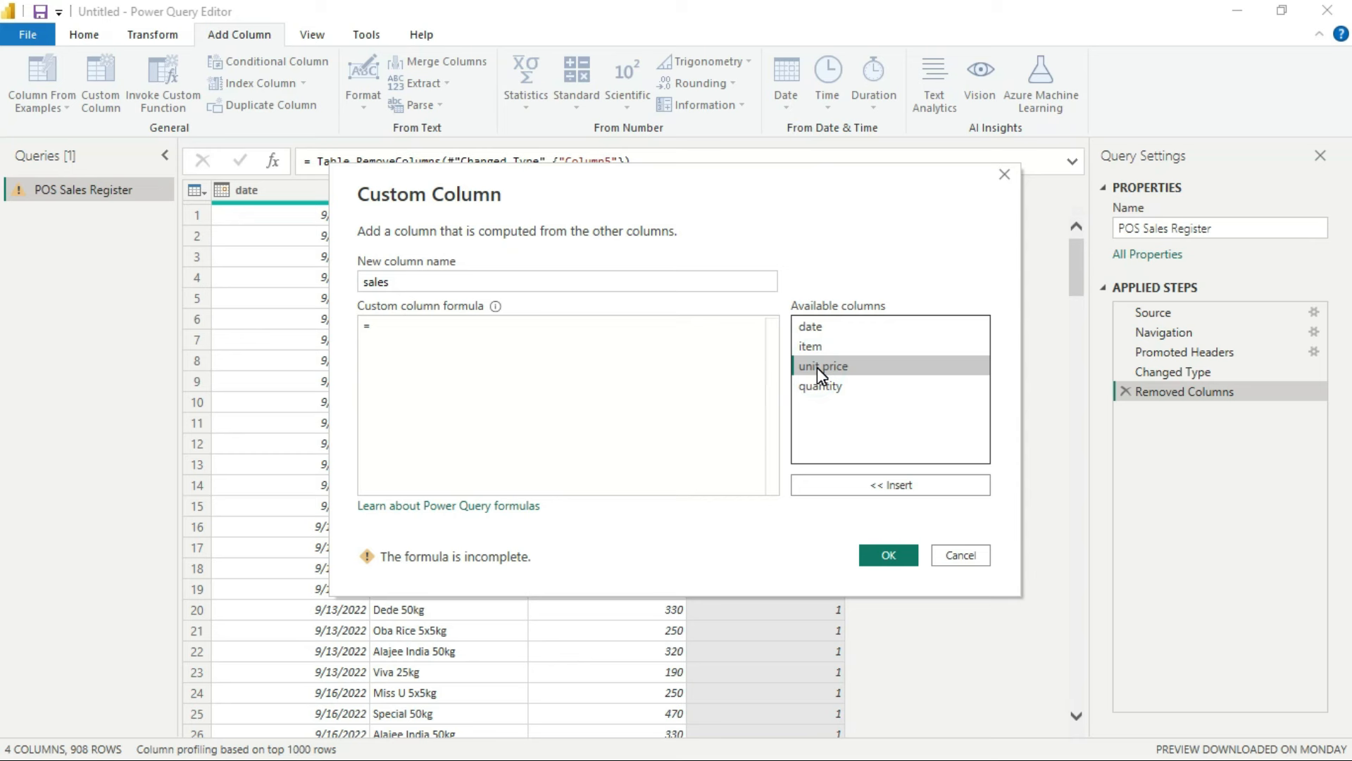
double_click(817, 366)
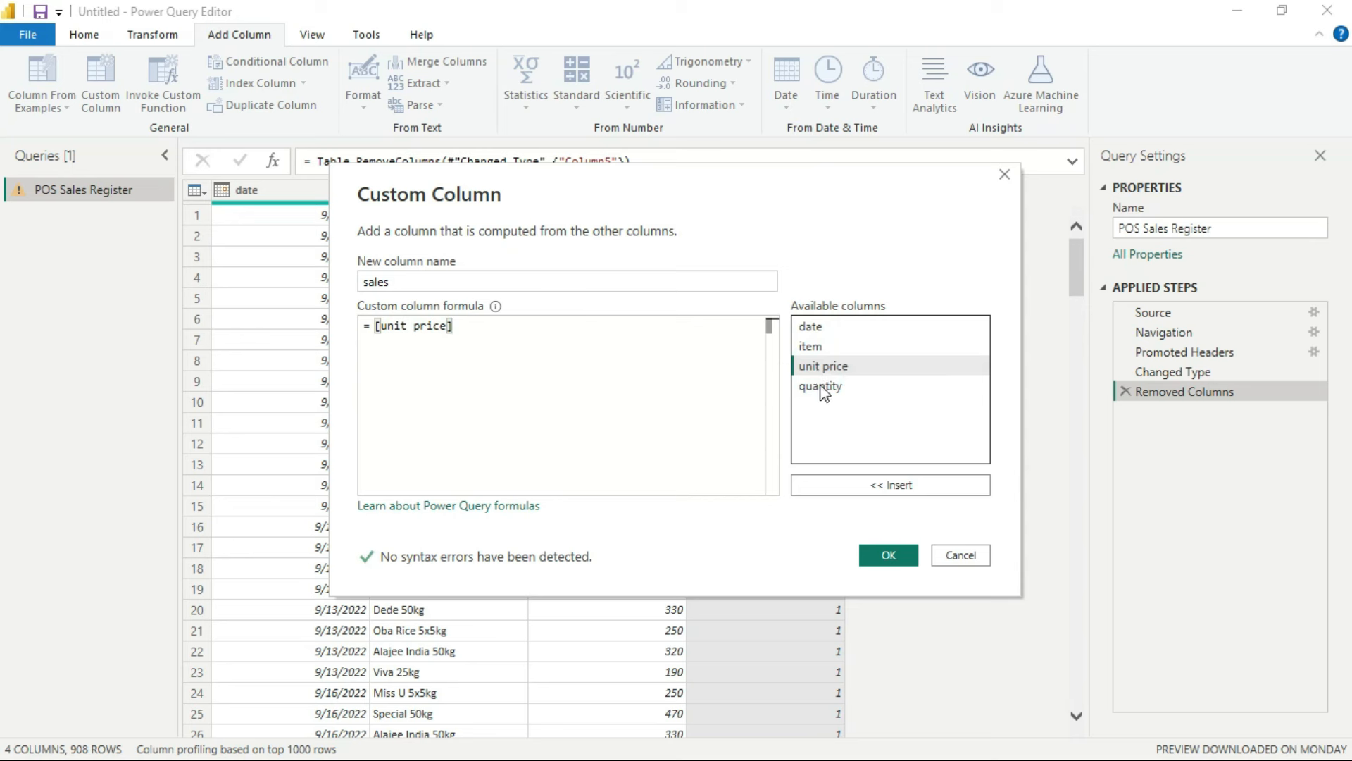
type("*")
left_click(822, 385)
double_click(824, 388)
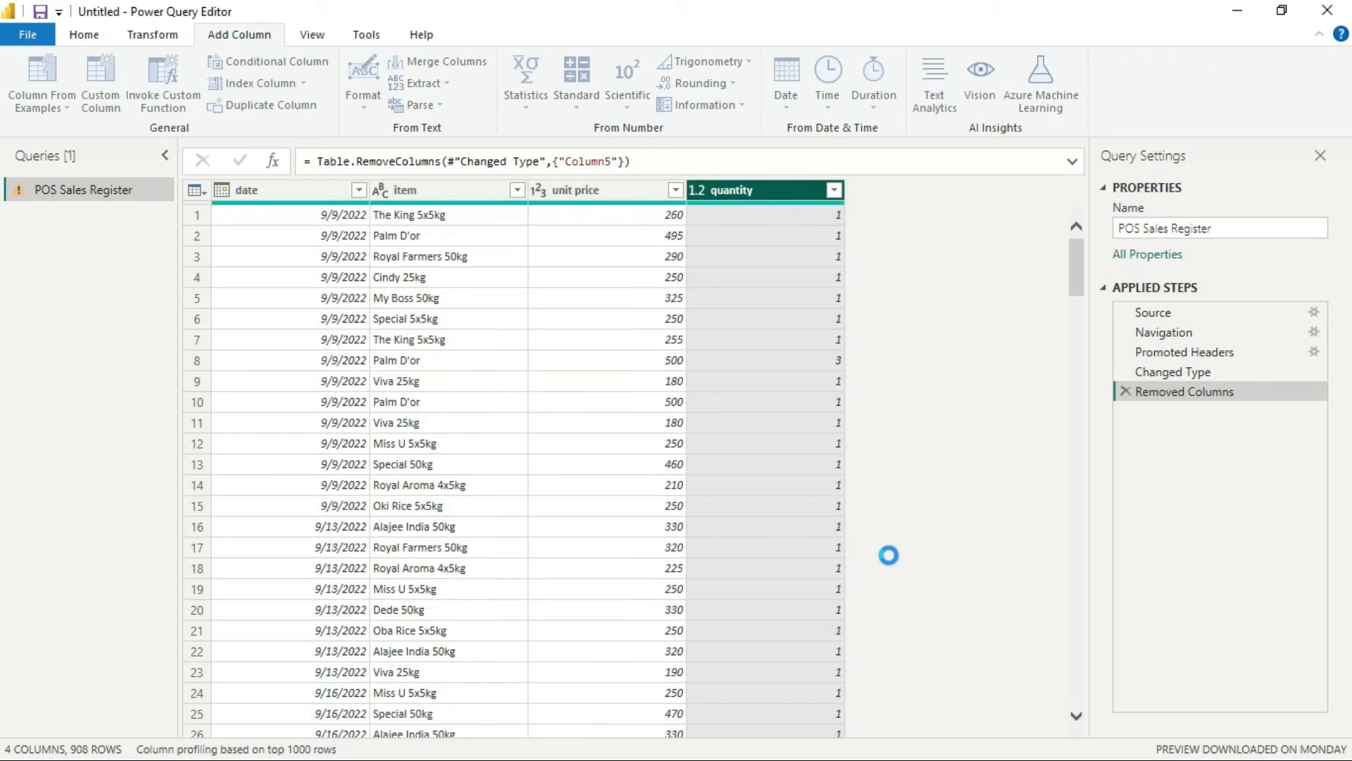
Step: Automatically detect the data types of the new sales column and the quantity column
left_click(878, 264)
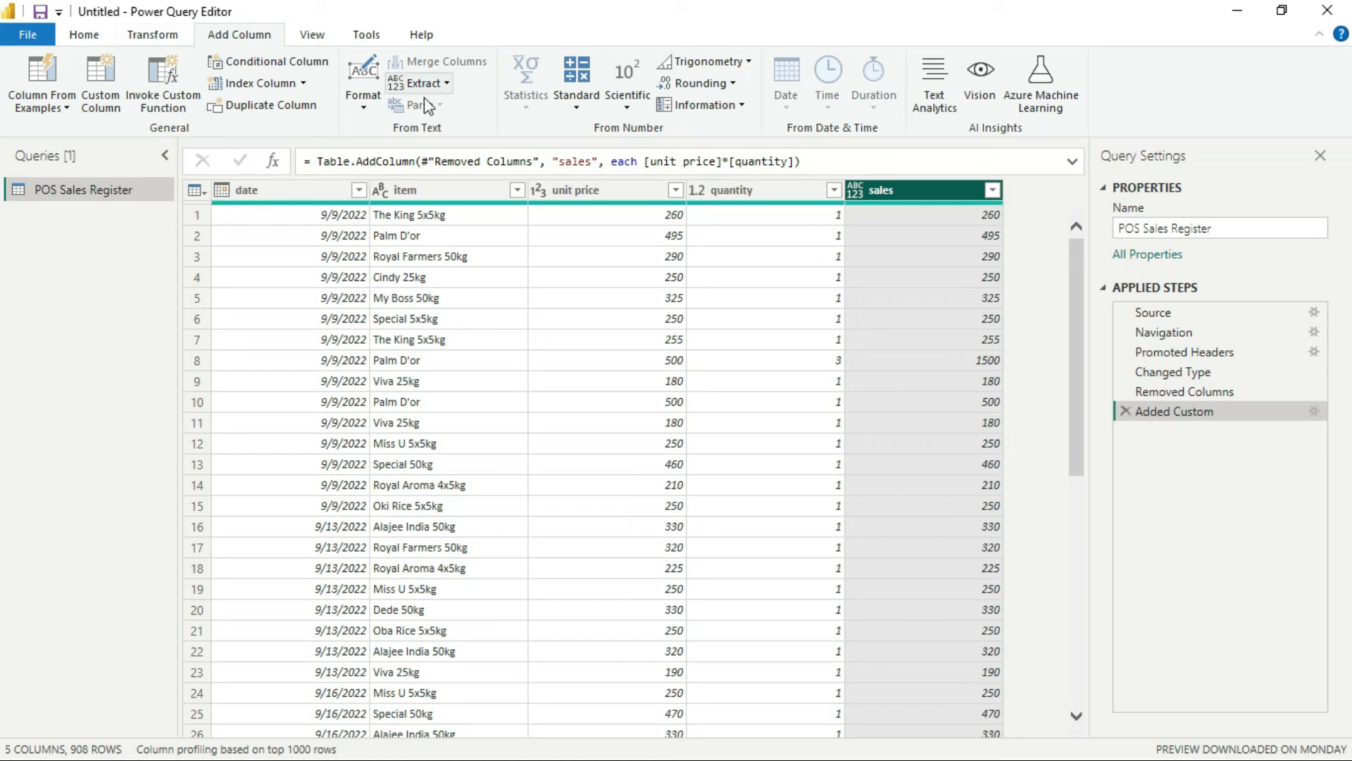
left_click(364, 108)
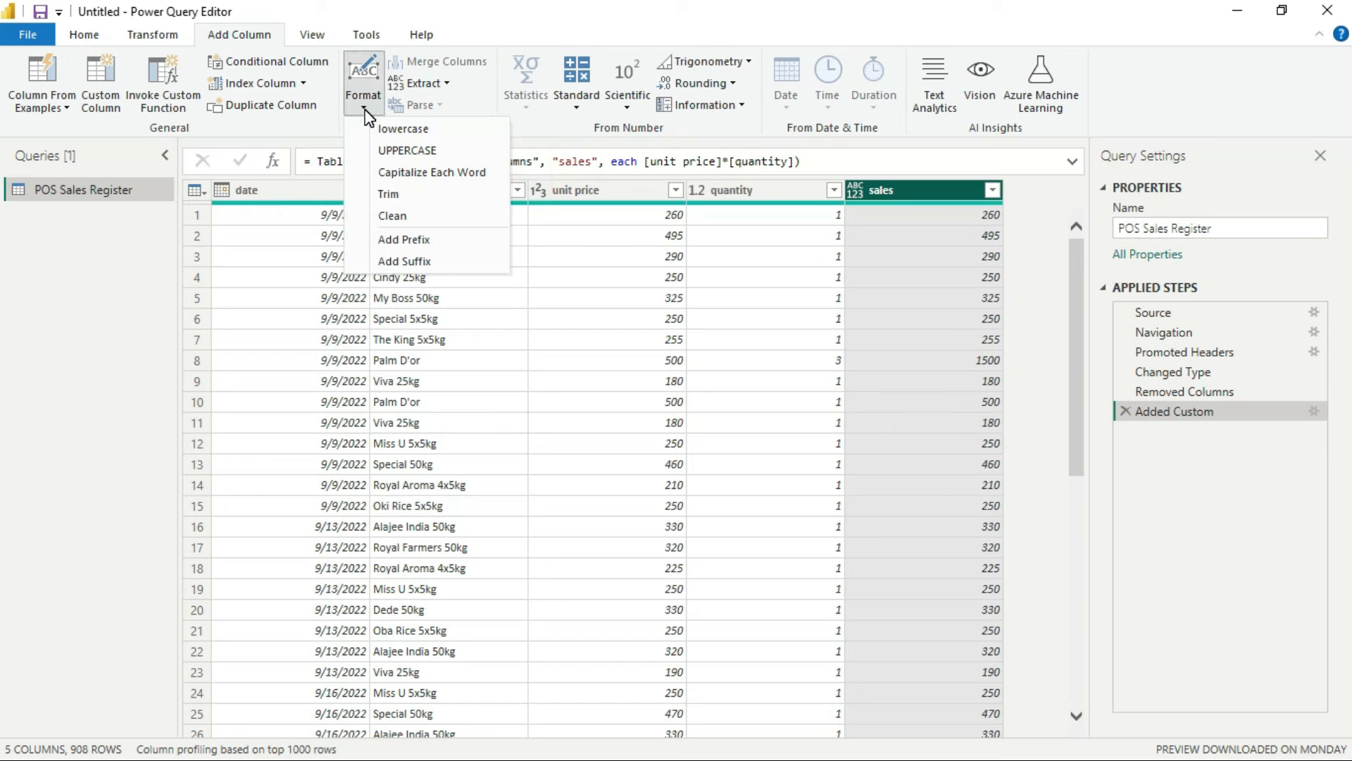
left_click(486, 31)
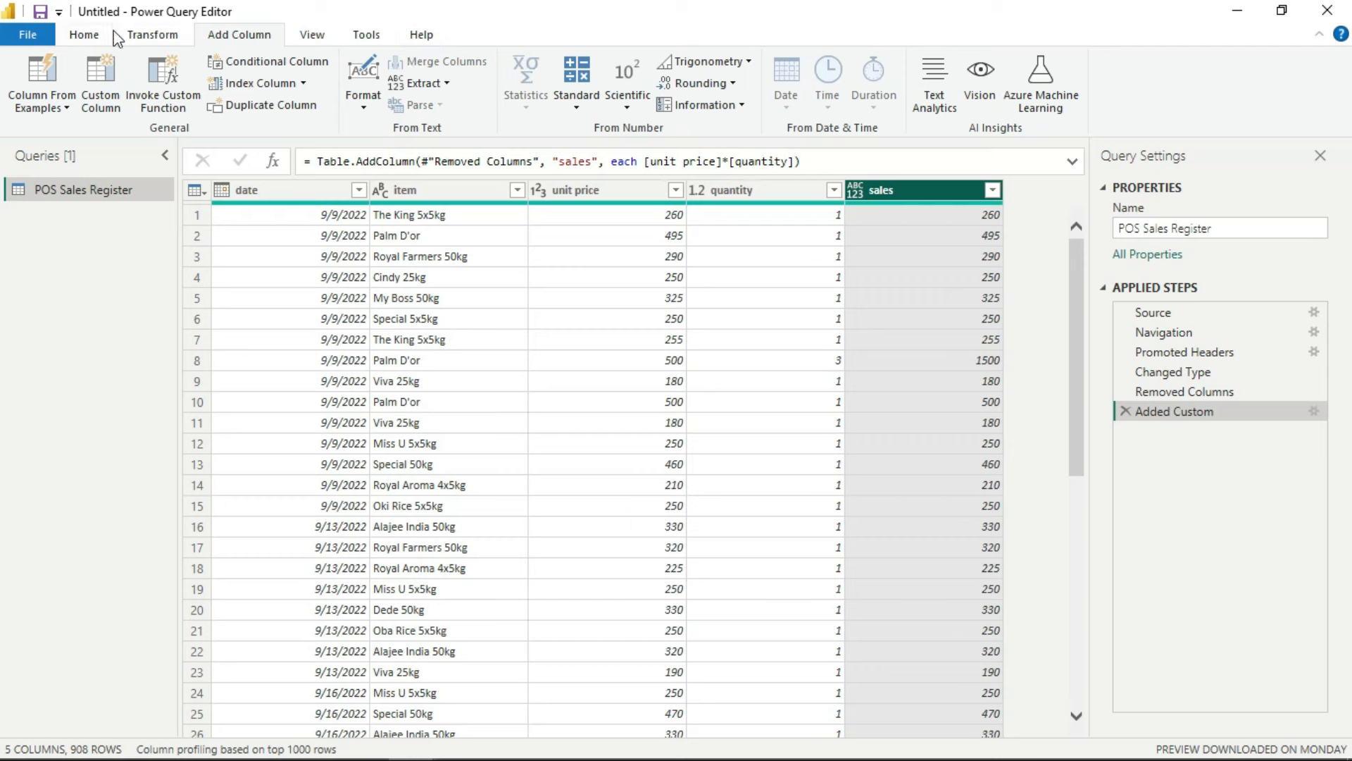
left_click(151, 36)
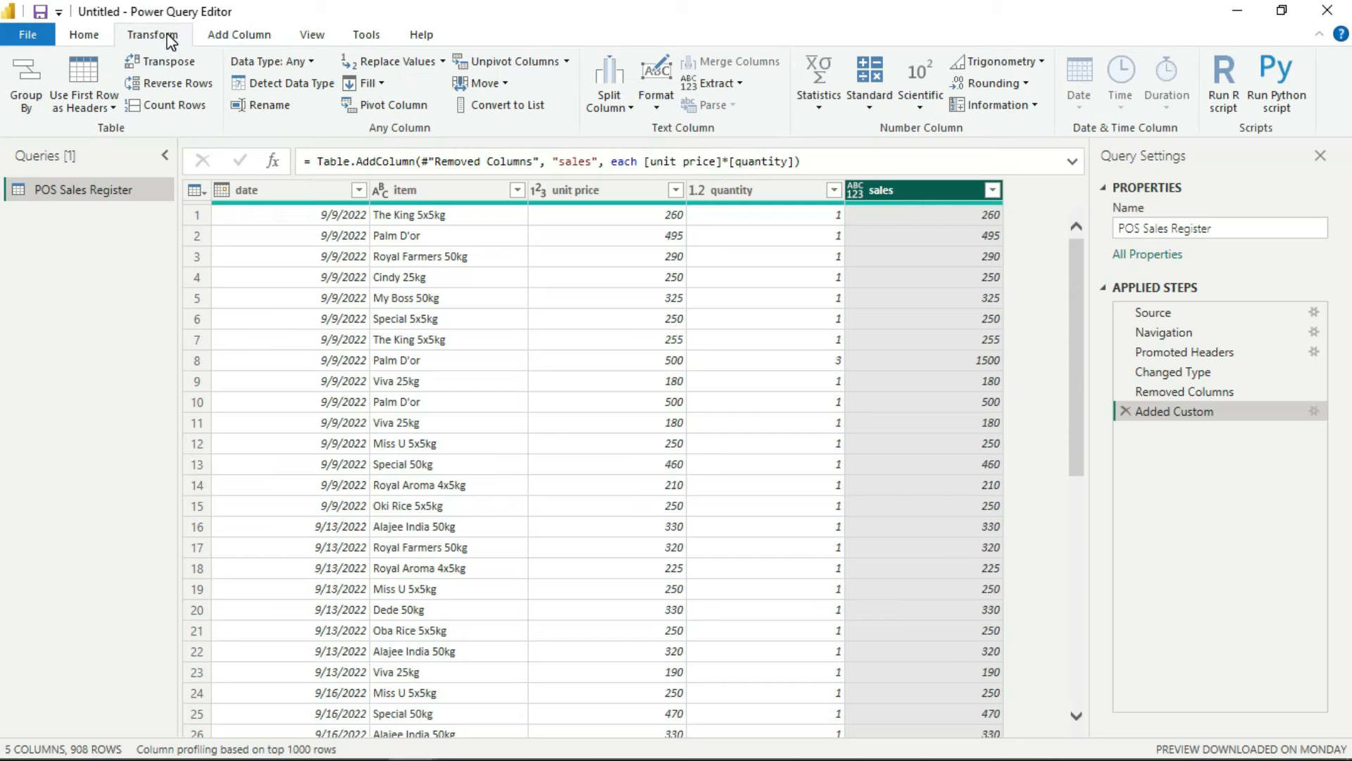
left_click(307, 91)
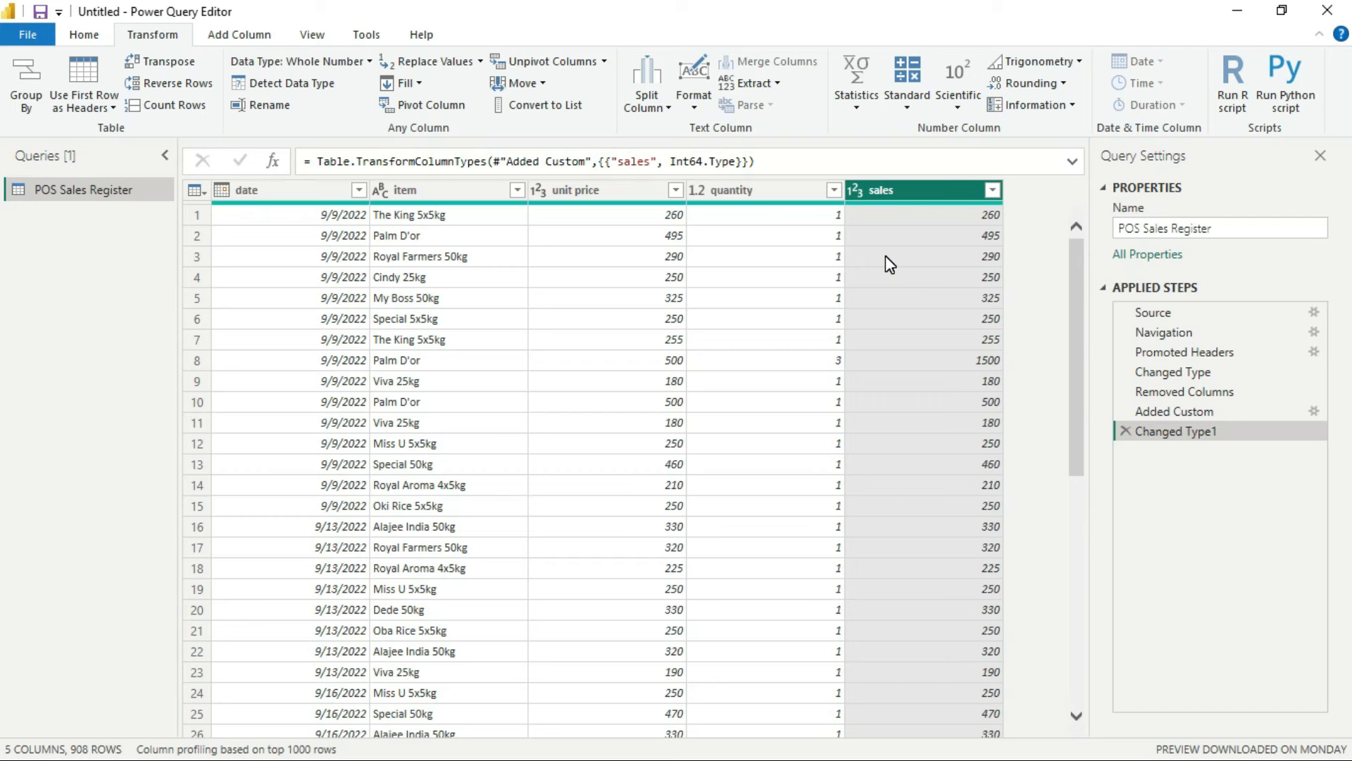
left_click(772, 194)
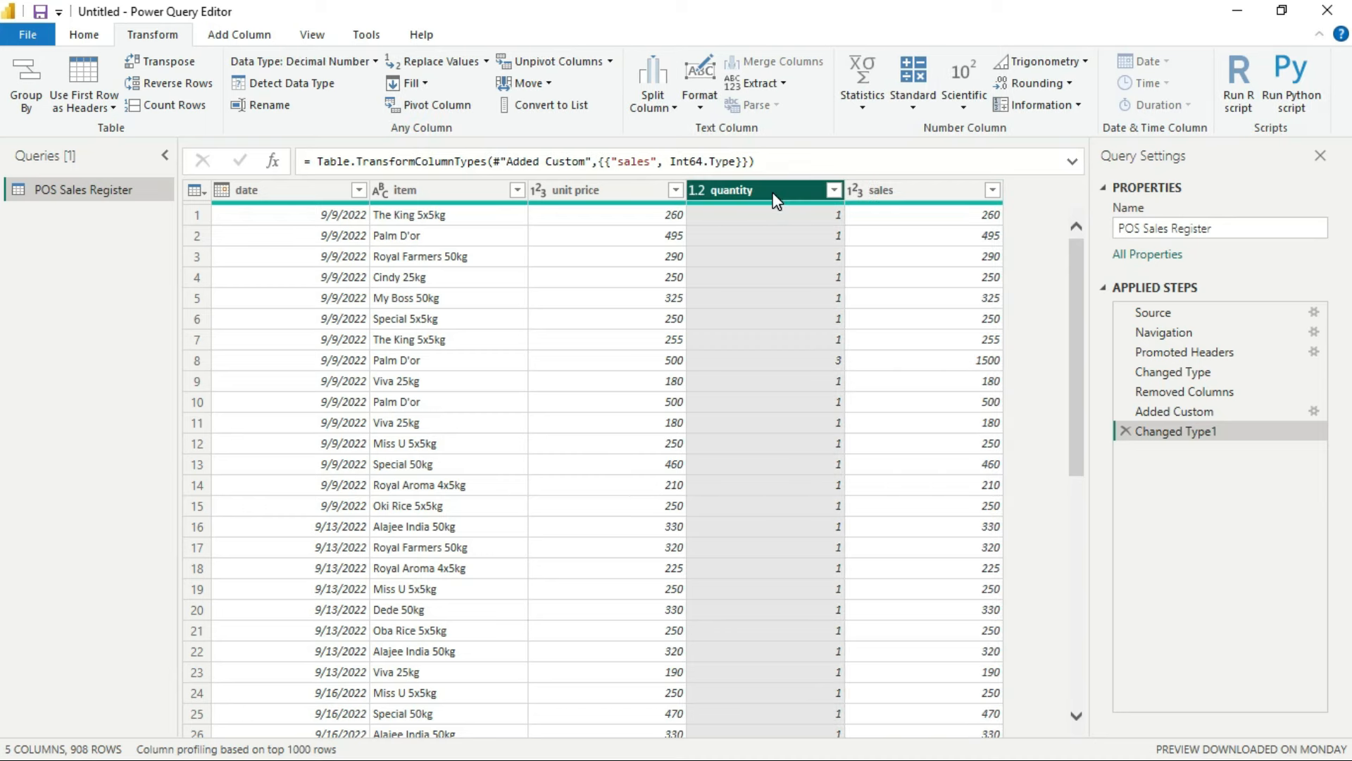
left_click(284, 88)
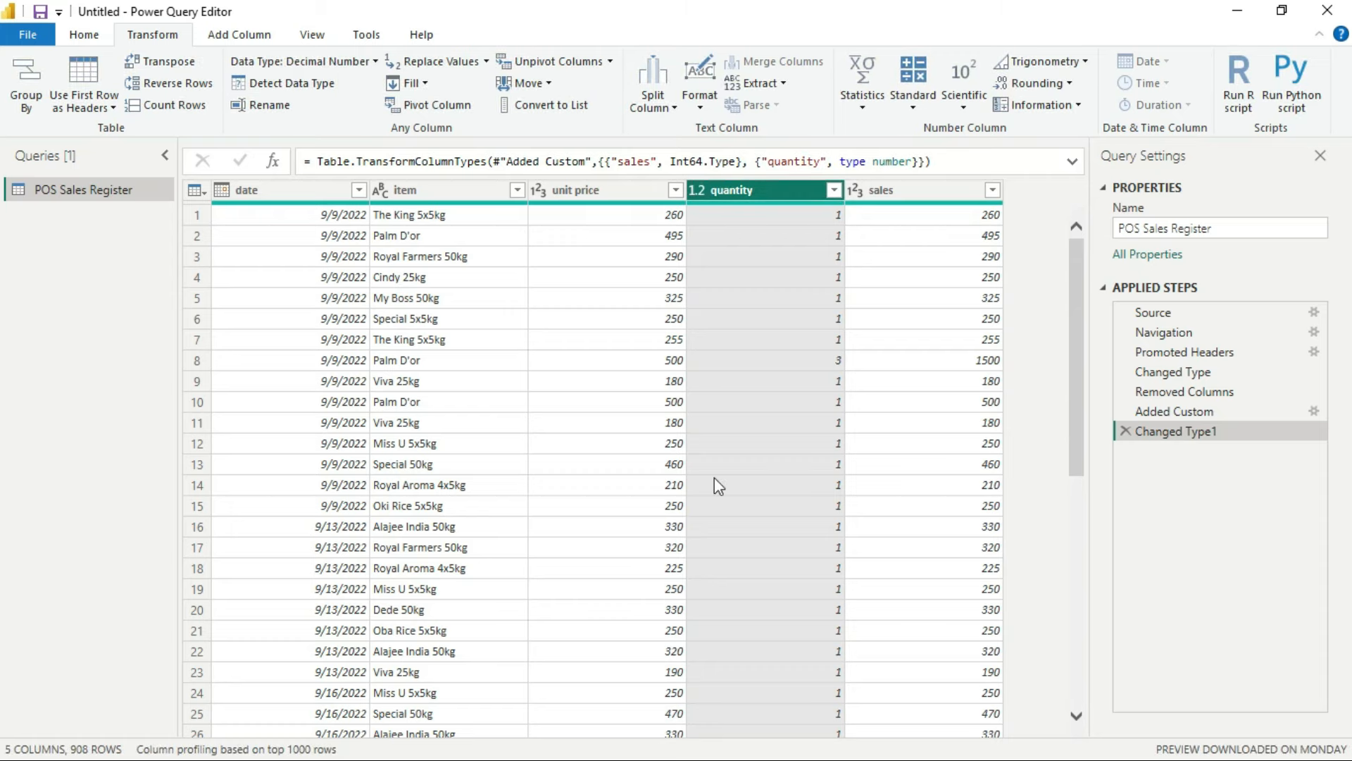
Step: Examine the quantity values down the rows and the data type options available for the column
scroll(761, 493, "down", 8)
scroll(762, 492, "up", 4)
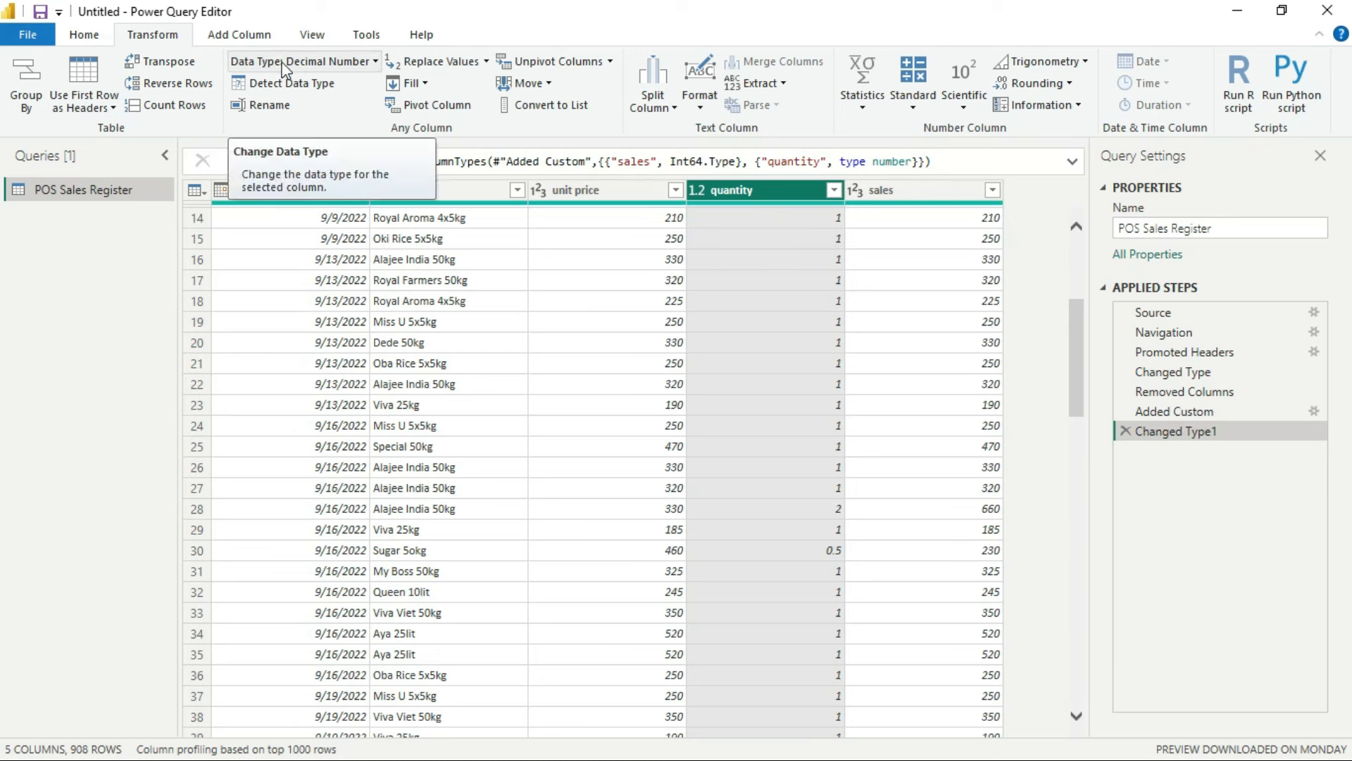
left_click(376, 61)
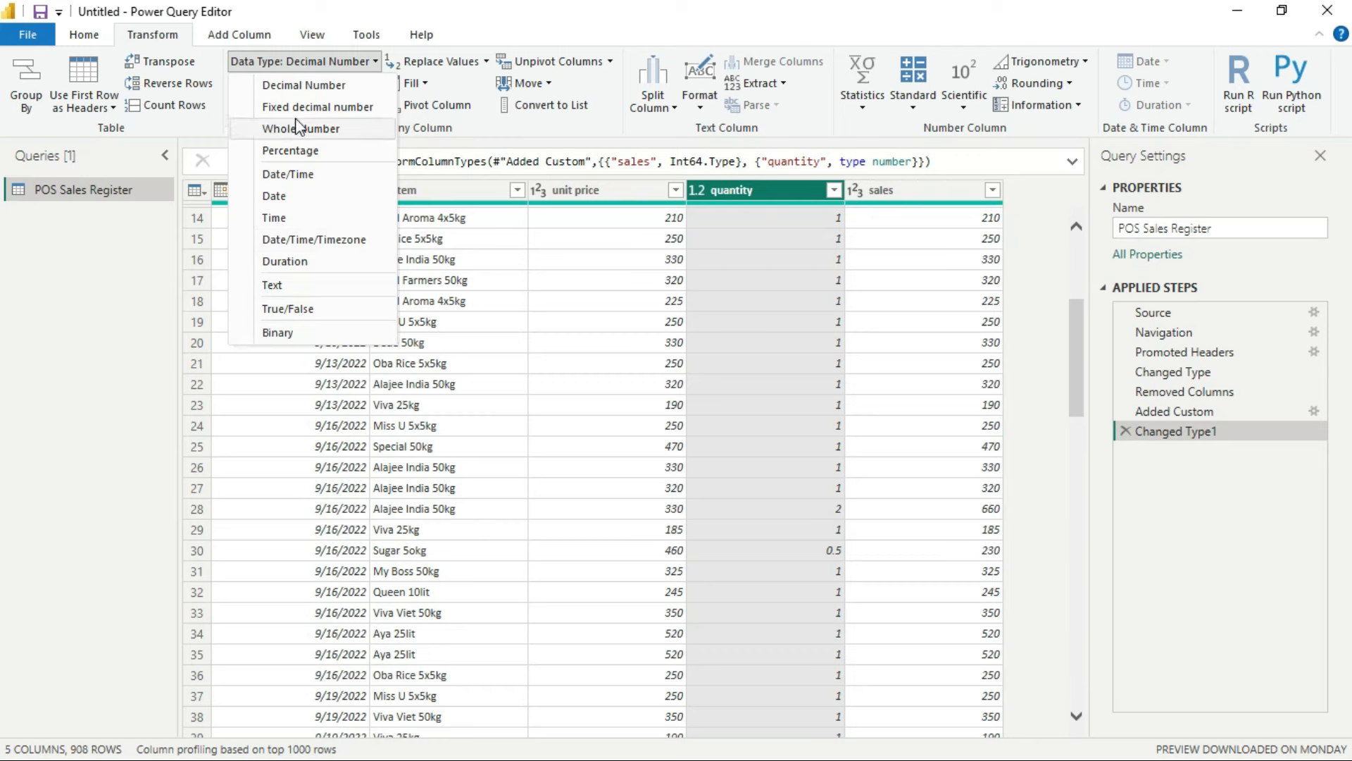
left_click(508, 9)
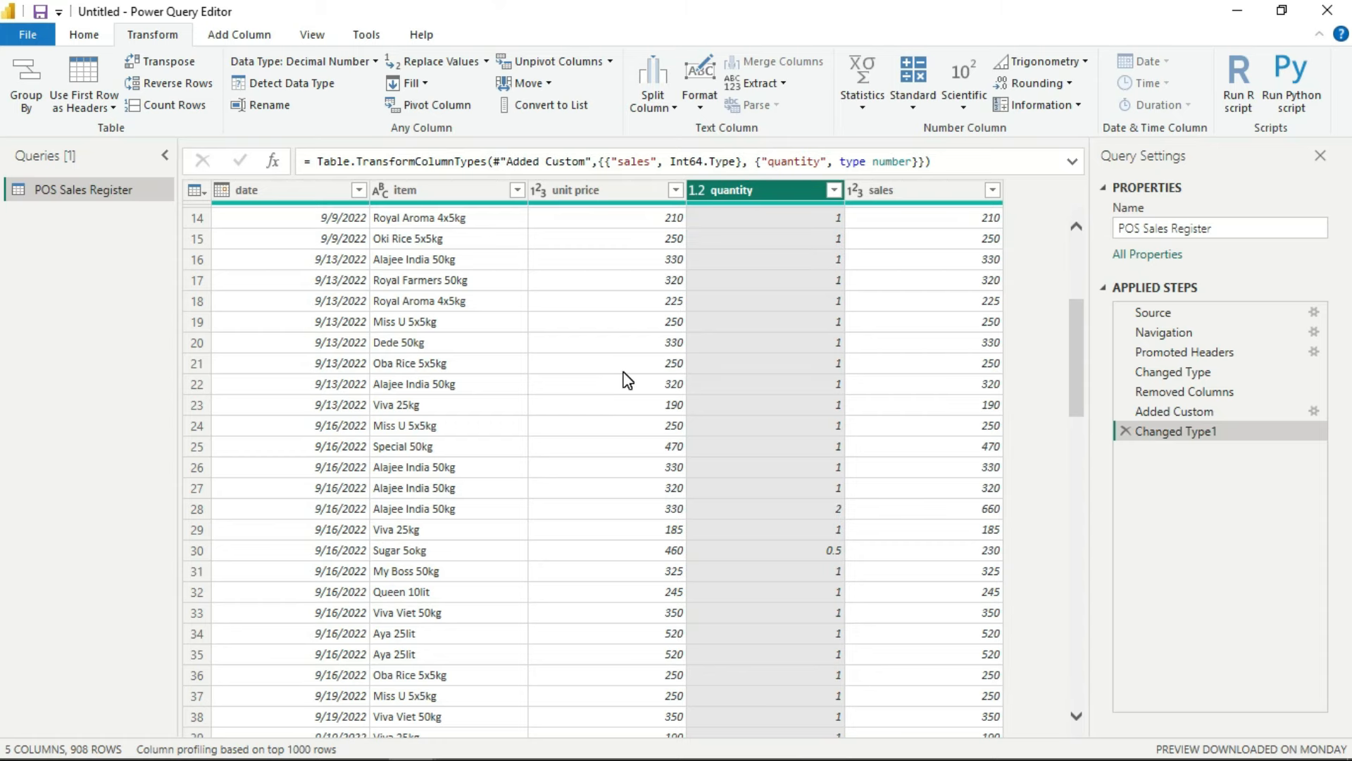
scroll(628, 381, "down", 3)
scroll(628, 381, "down", 8)
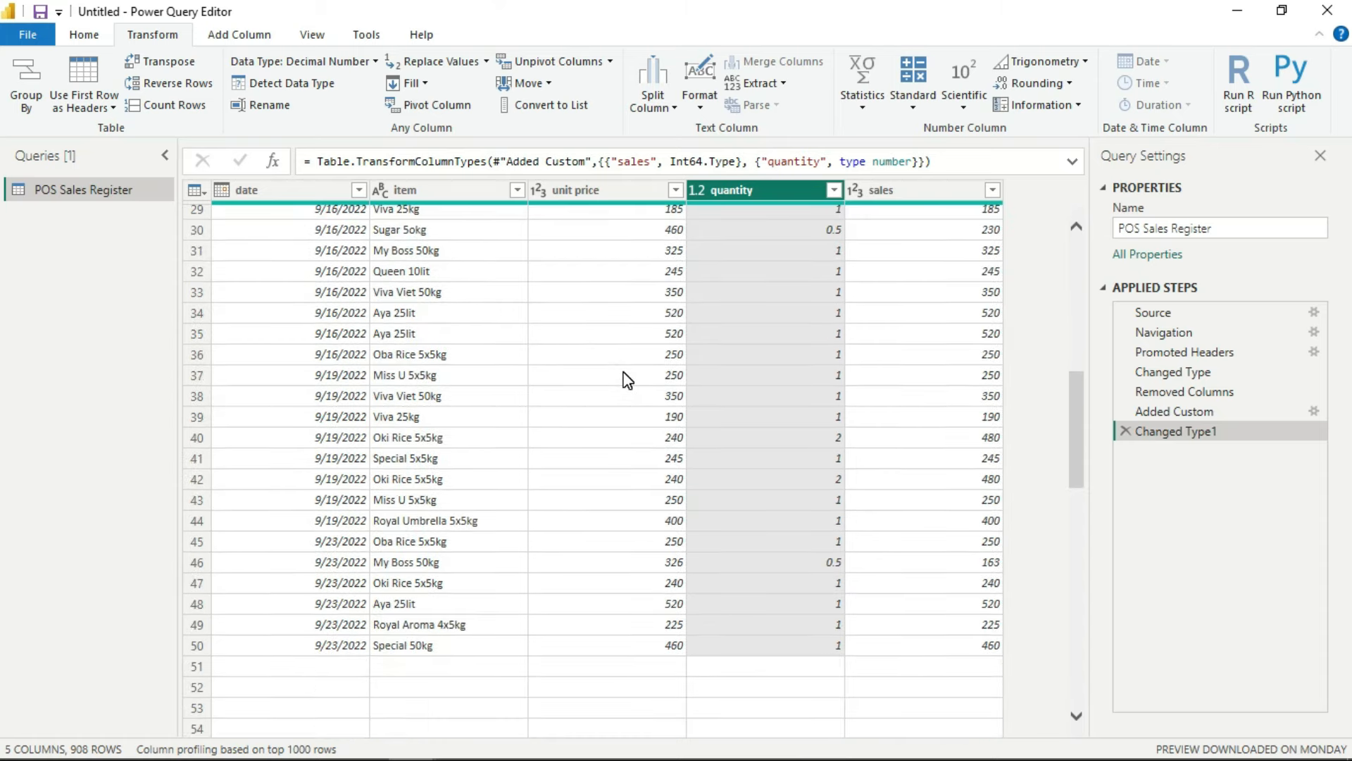
scroll(629, 380, "down", 10)
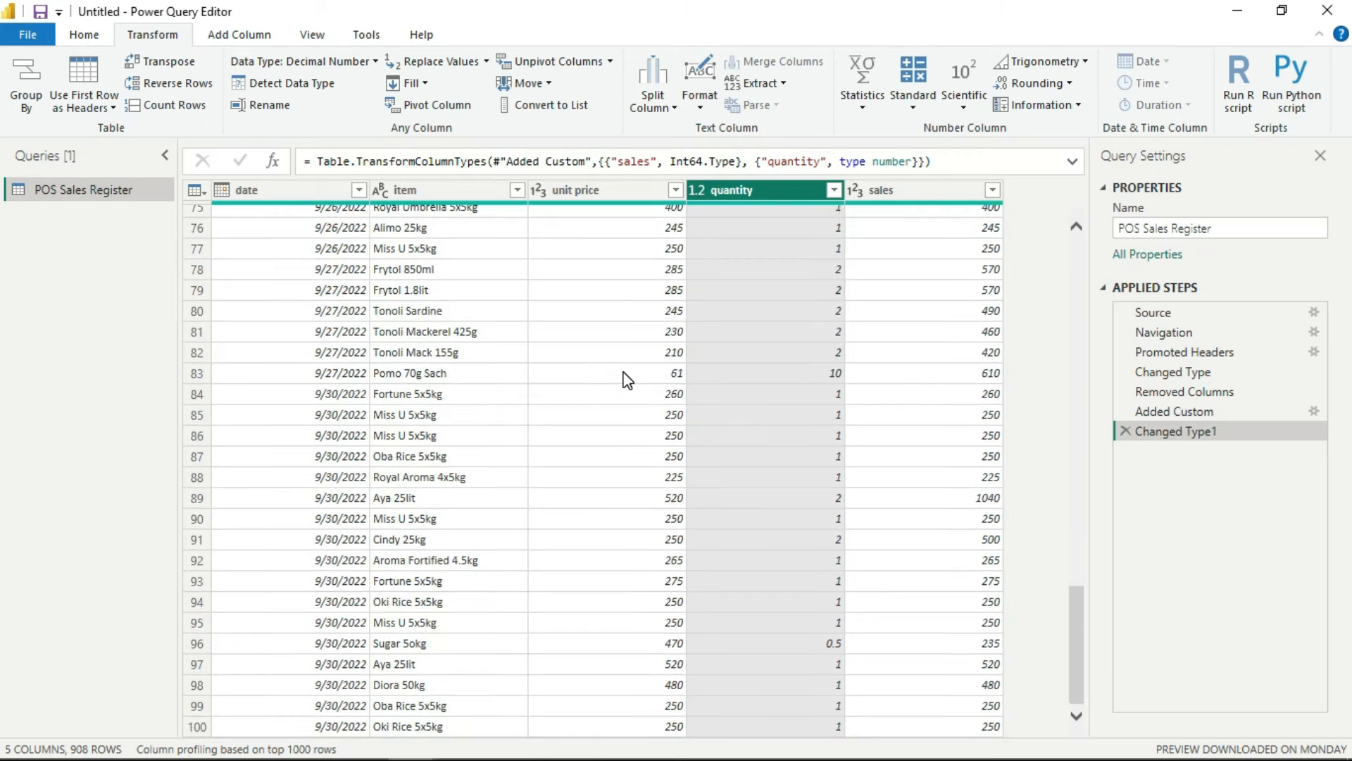
scroll(628, 381, "down", 17)
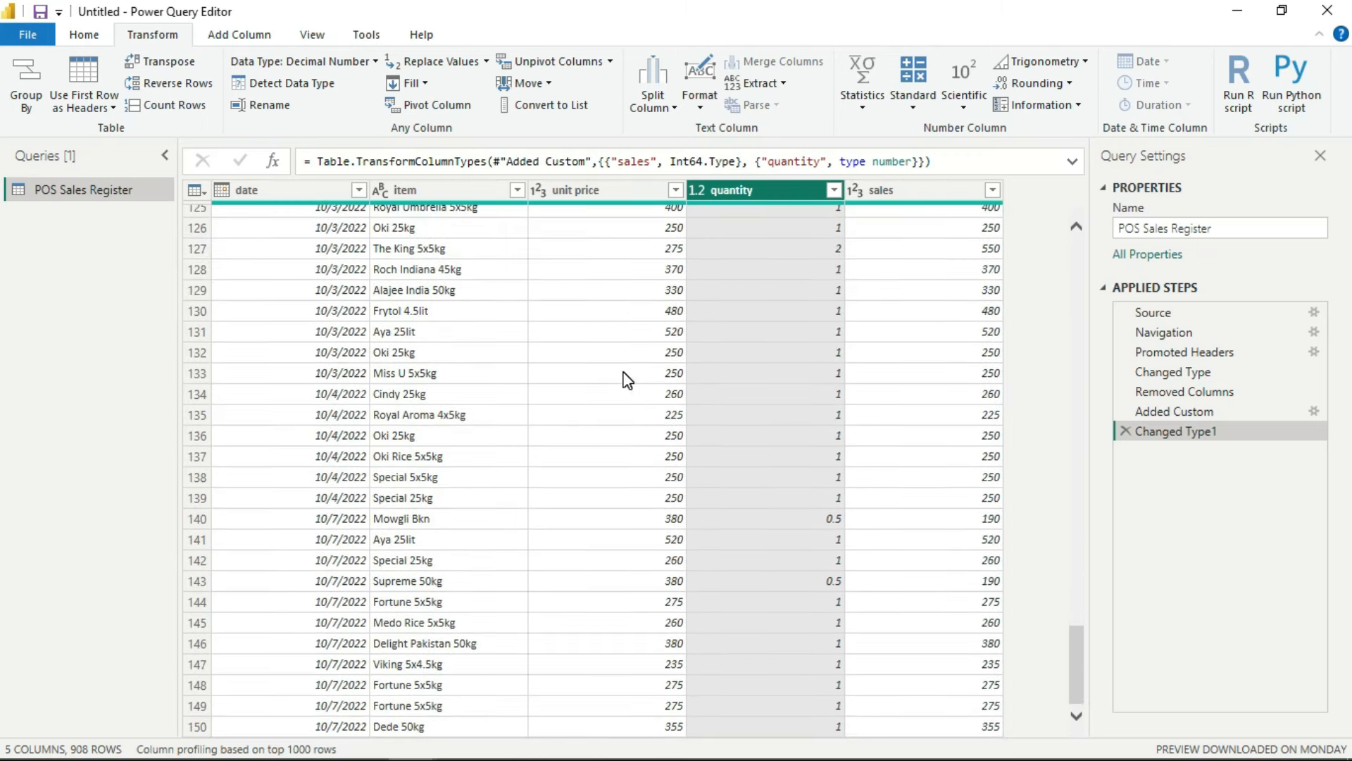
Step: Close the Power Query Editor and apply the pending query changes to load POS Sales Register into the report
scroll(627, 379, "up", 14)
scroll(624, 369, "up", 20)
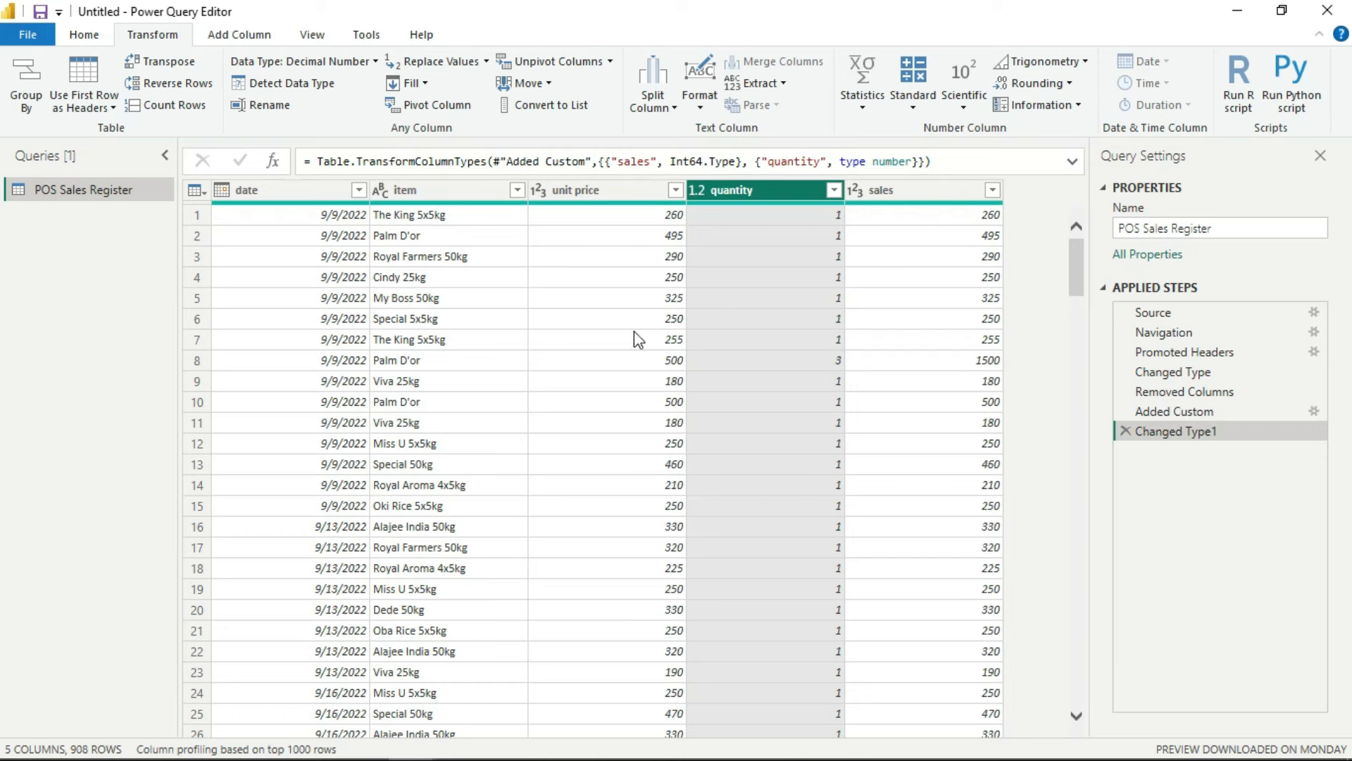
left_click(89, 39)
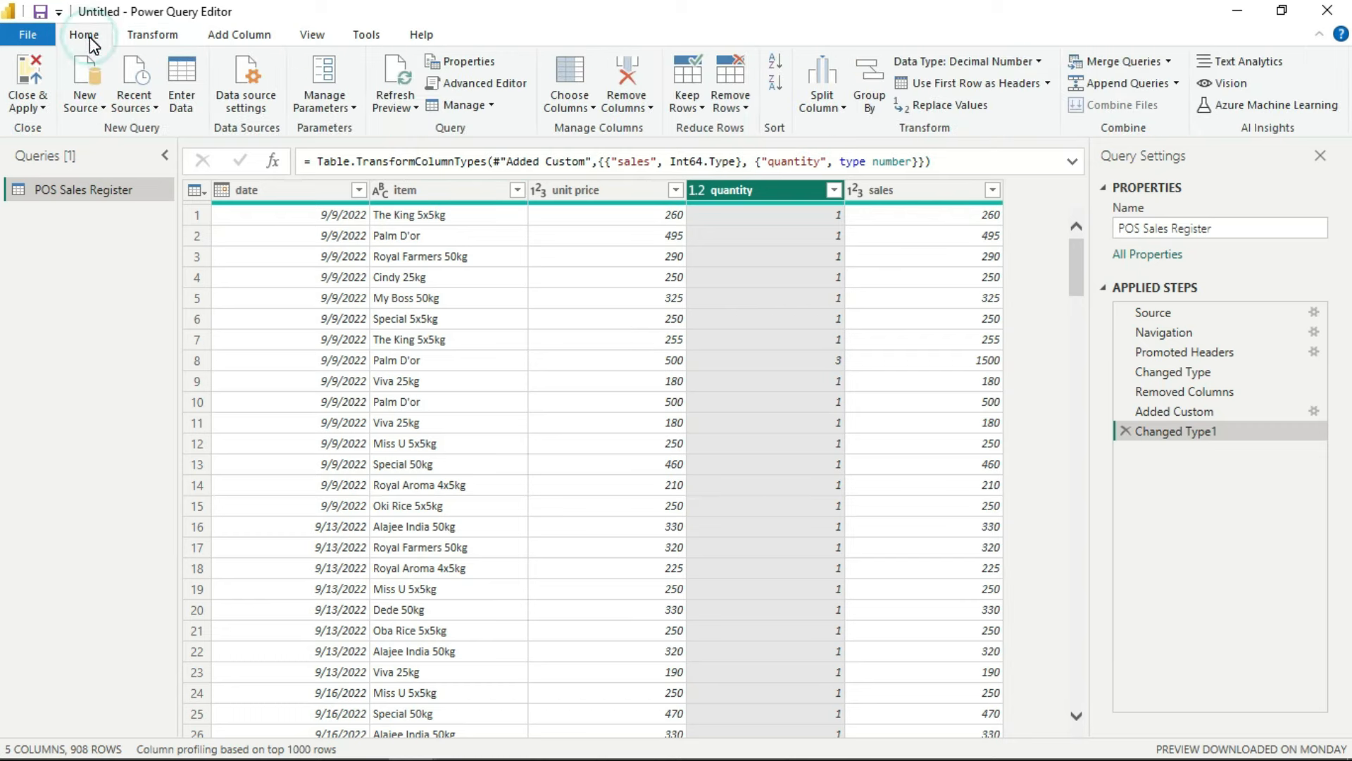
left_click(32, 97)
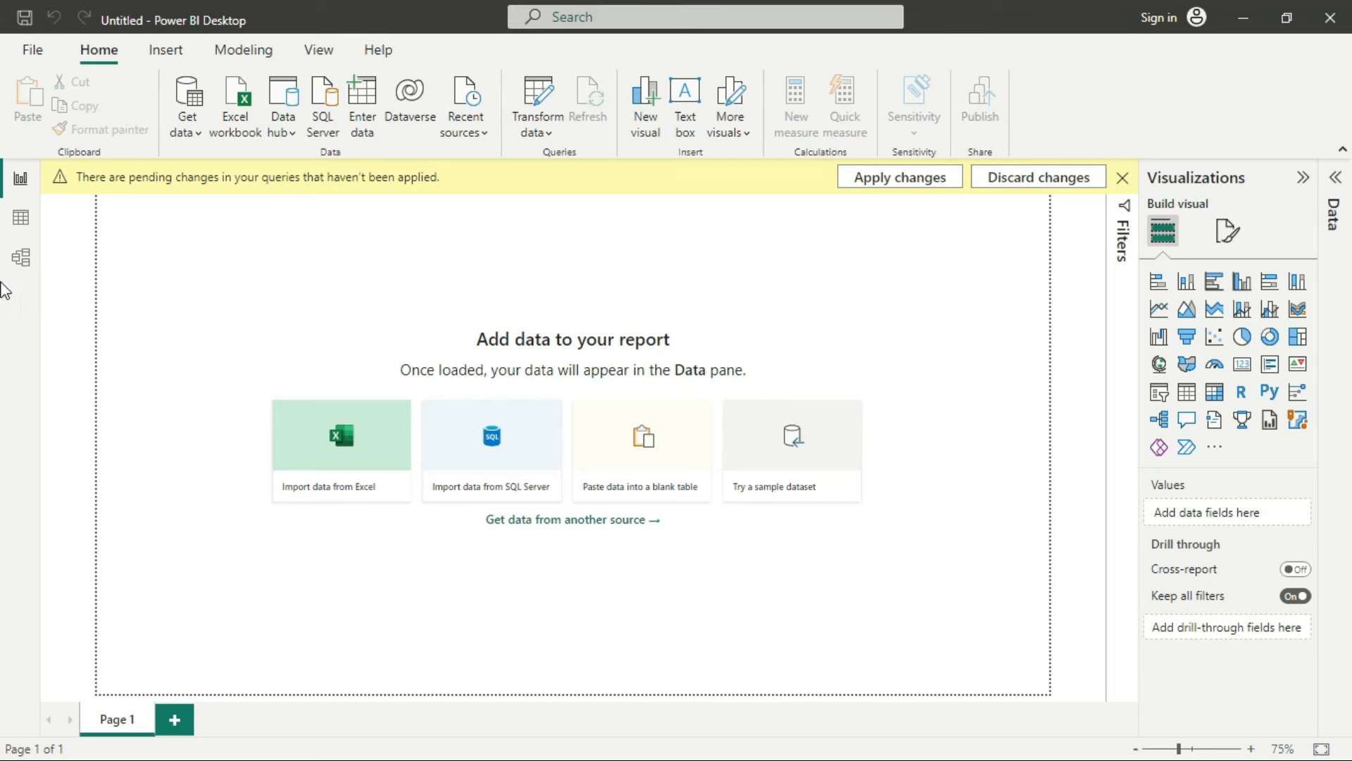
left_click(33, 50)
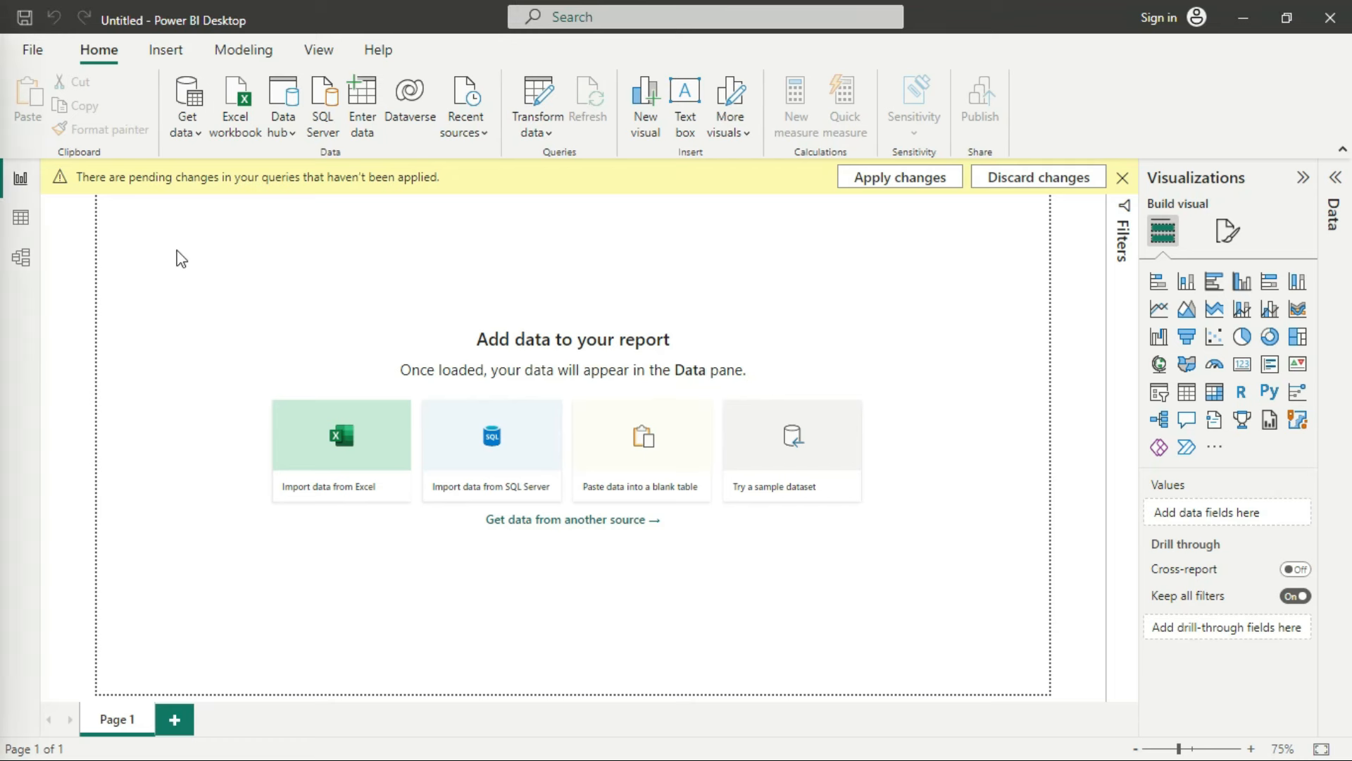
left_click(940, 277)
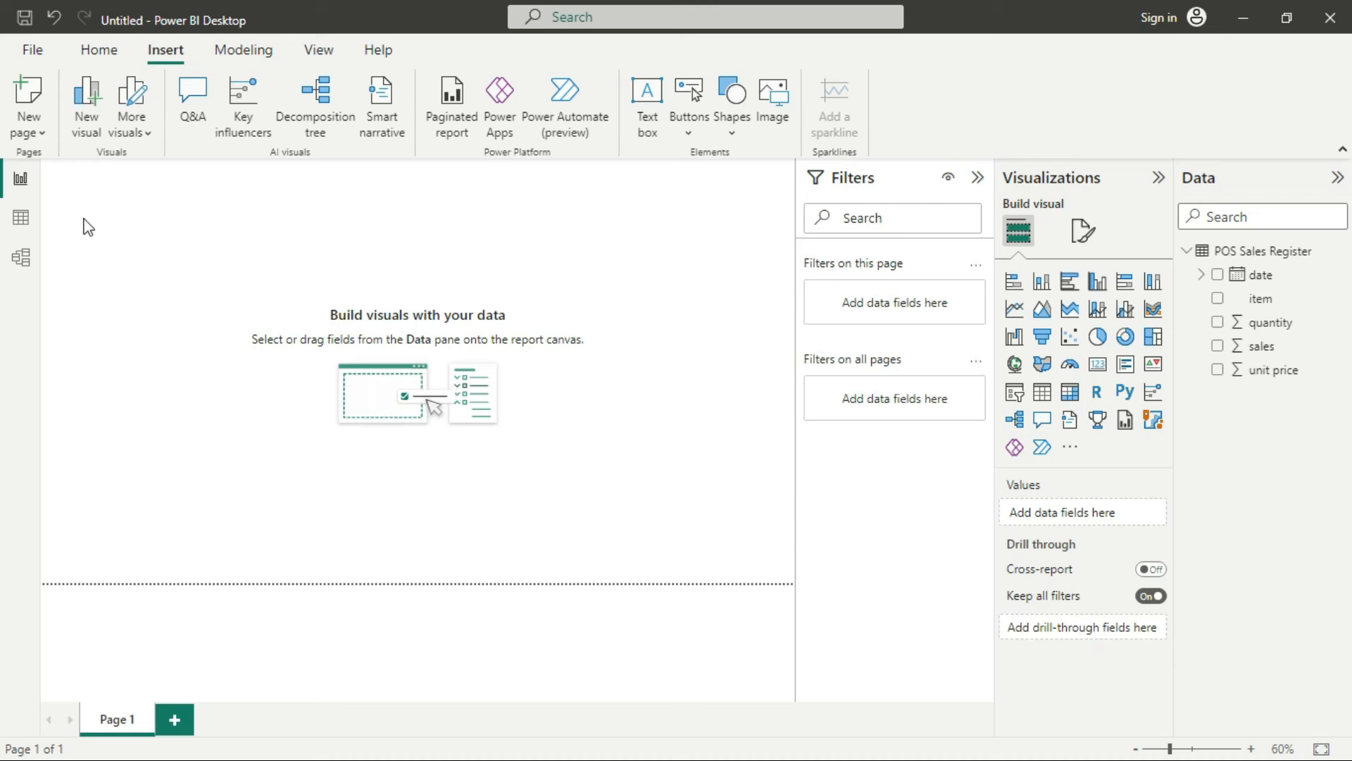
Step: Review the loaded POS Sales Register rows and its table card in the data model, and return to the report page
left_click(26, 225)
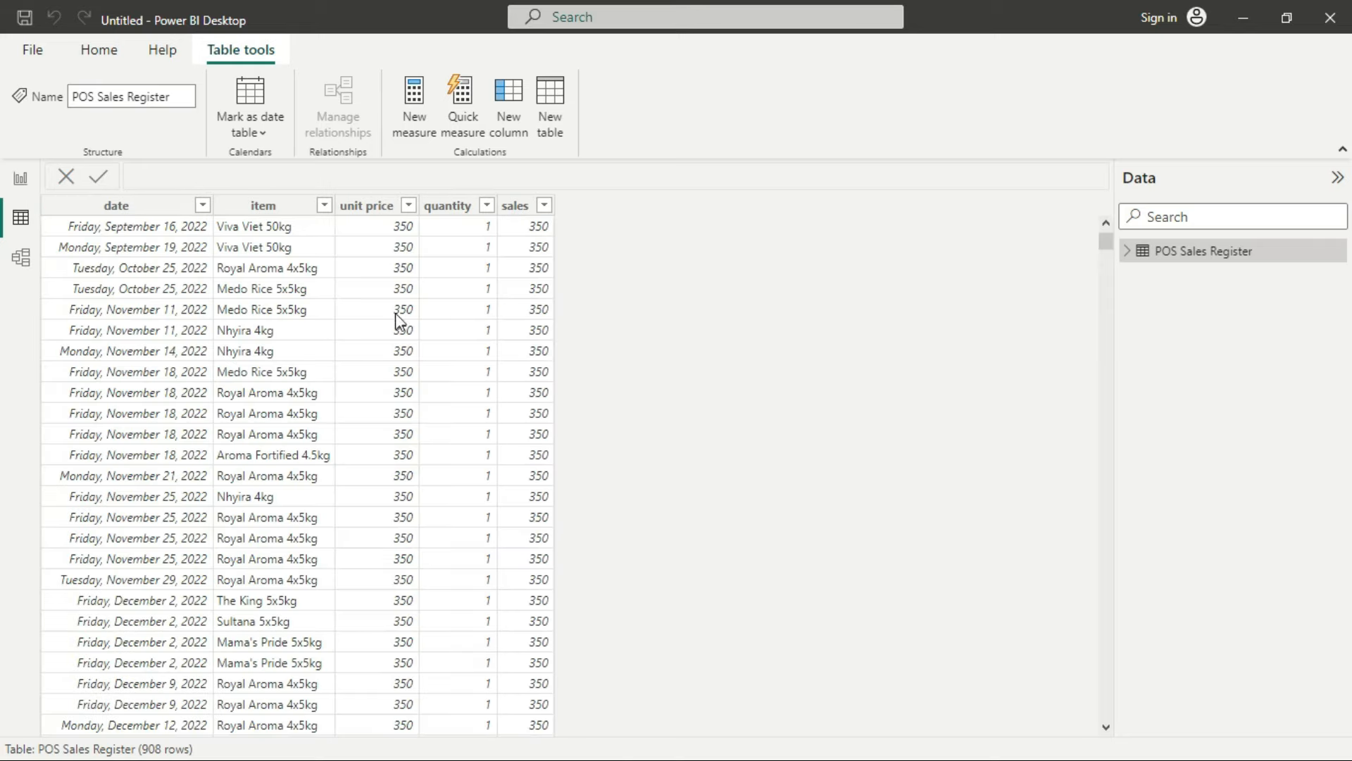
left_click(20, 265)
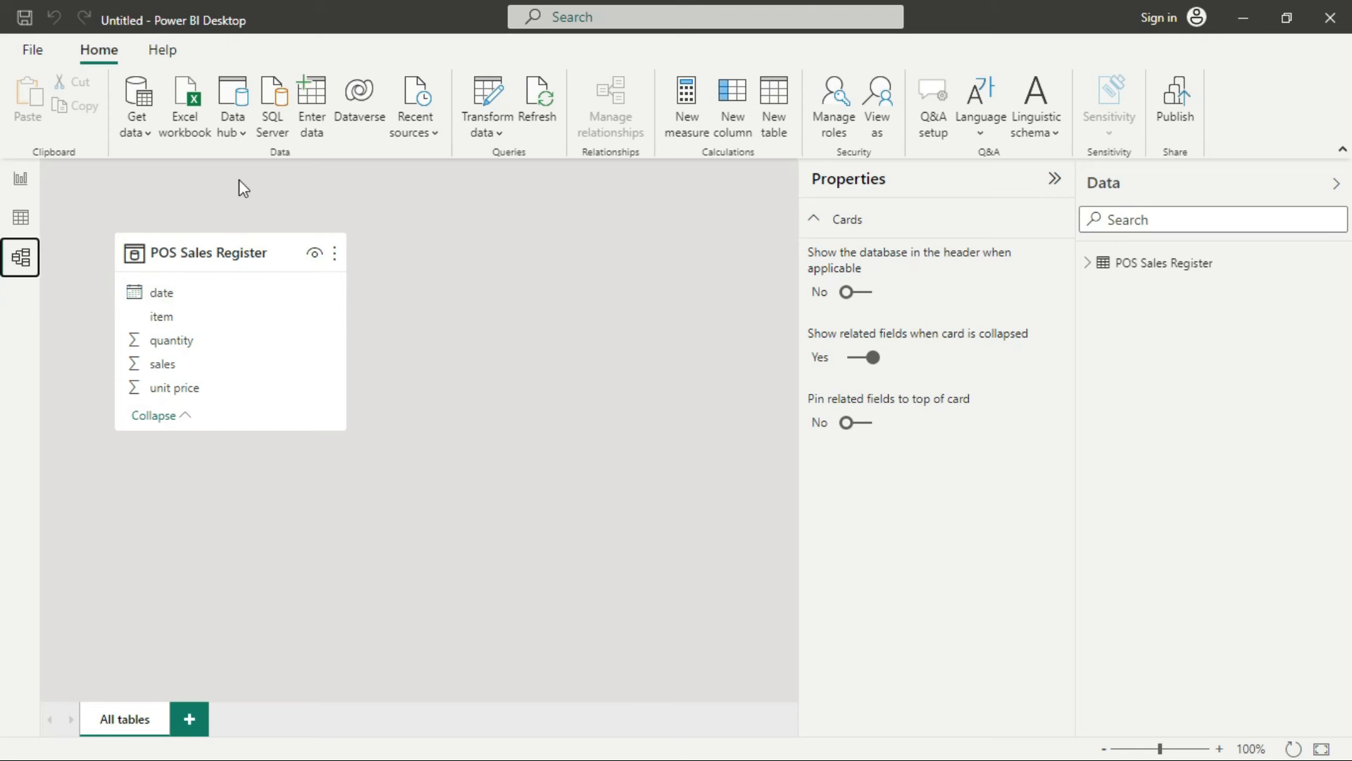
left_click(21, 182)
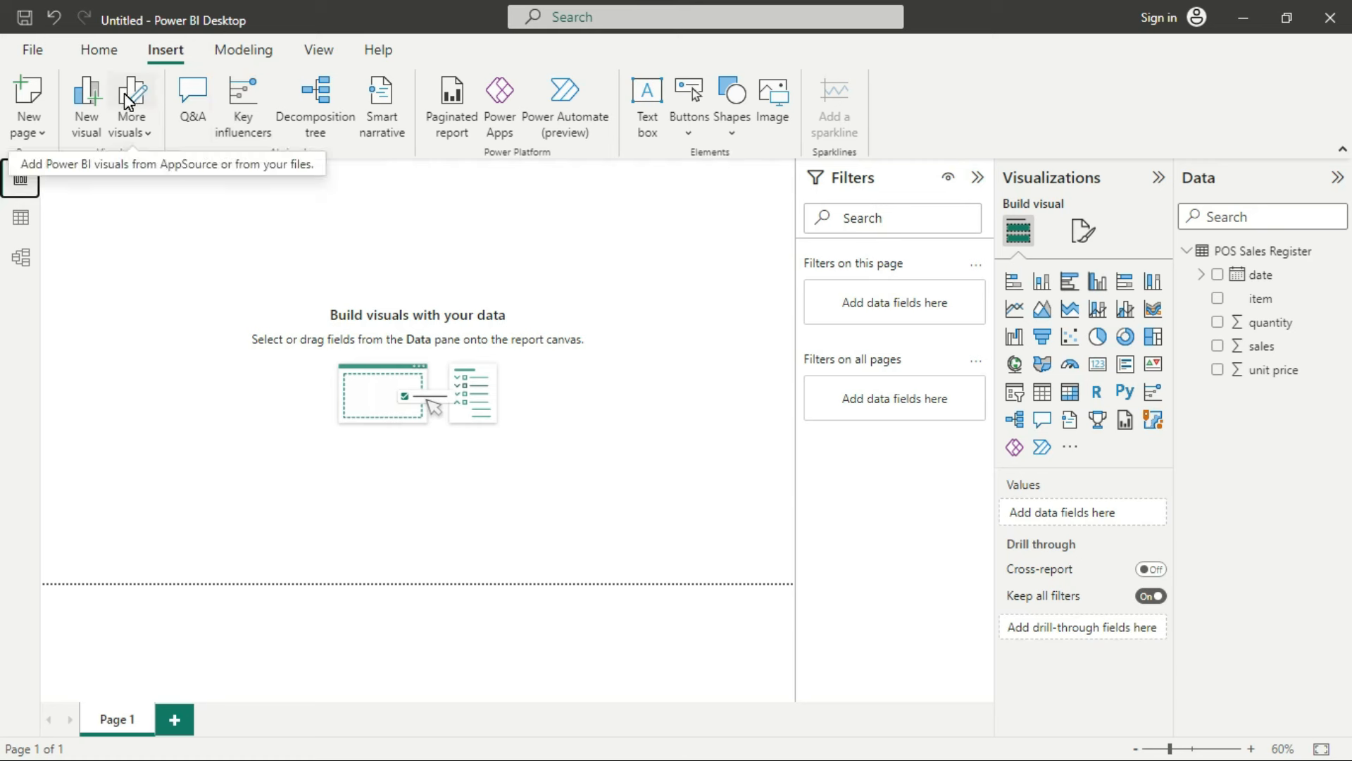
left_click(99, 49)
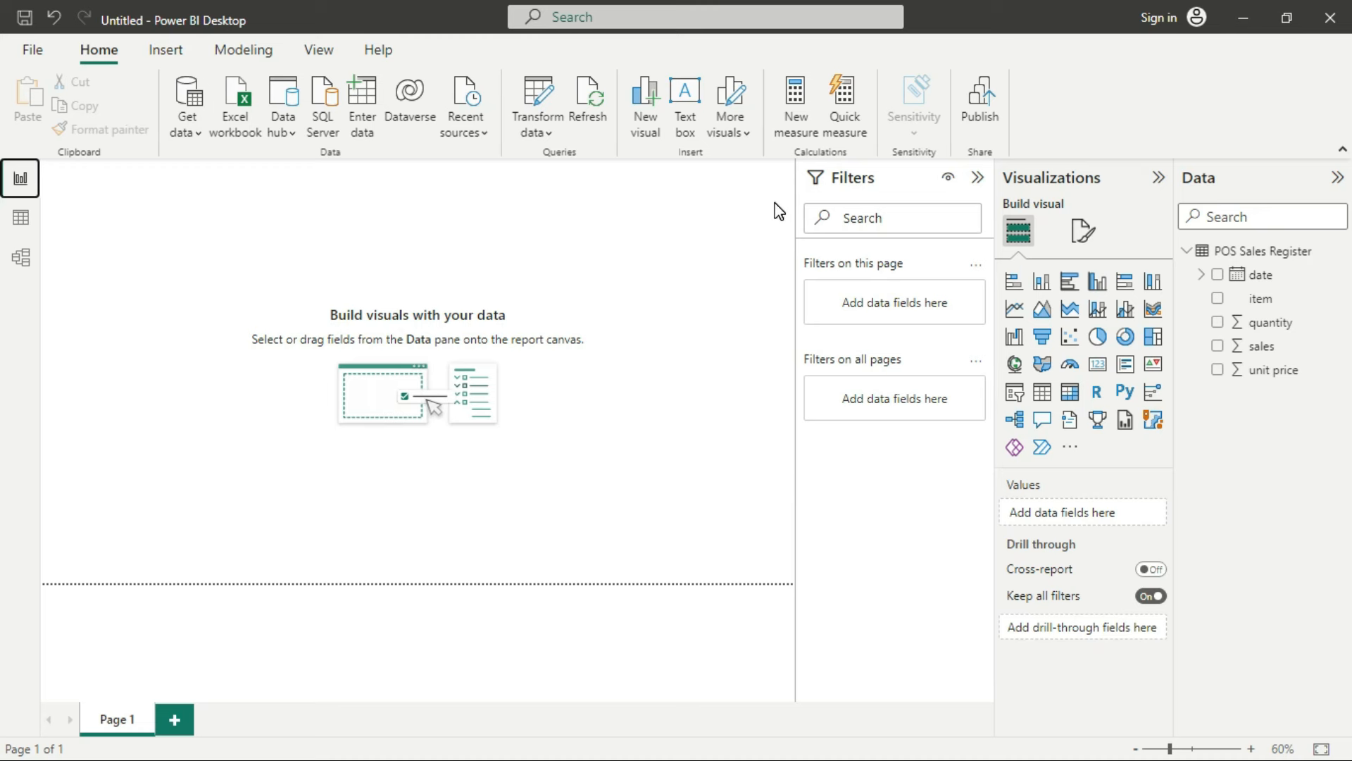
Step: Insert a rectangle shape and resize it into a thin header banner spanning the full width of Page 1
left_click(167, 55)
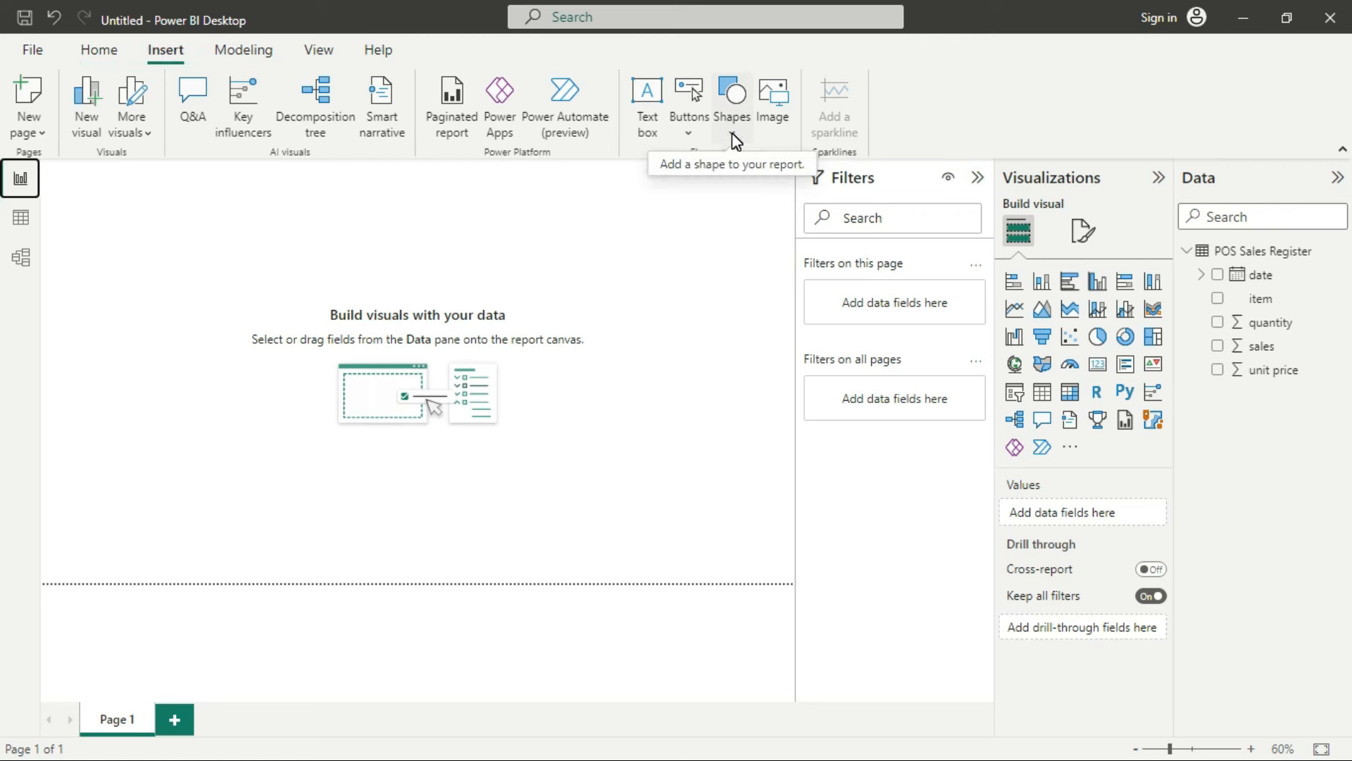
left_click(730, 132)
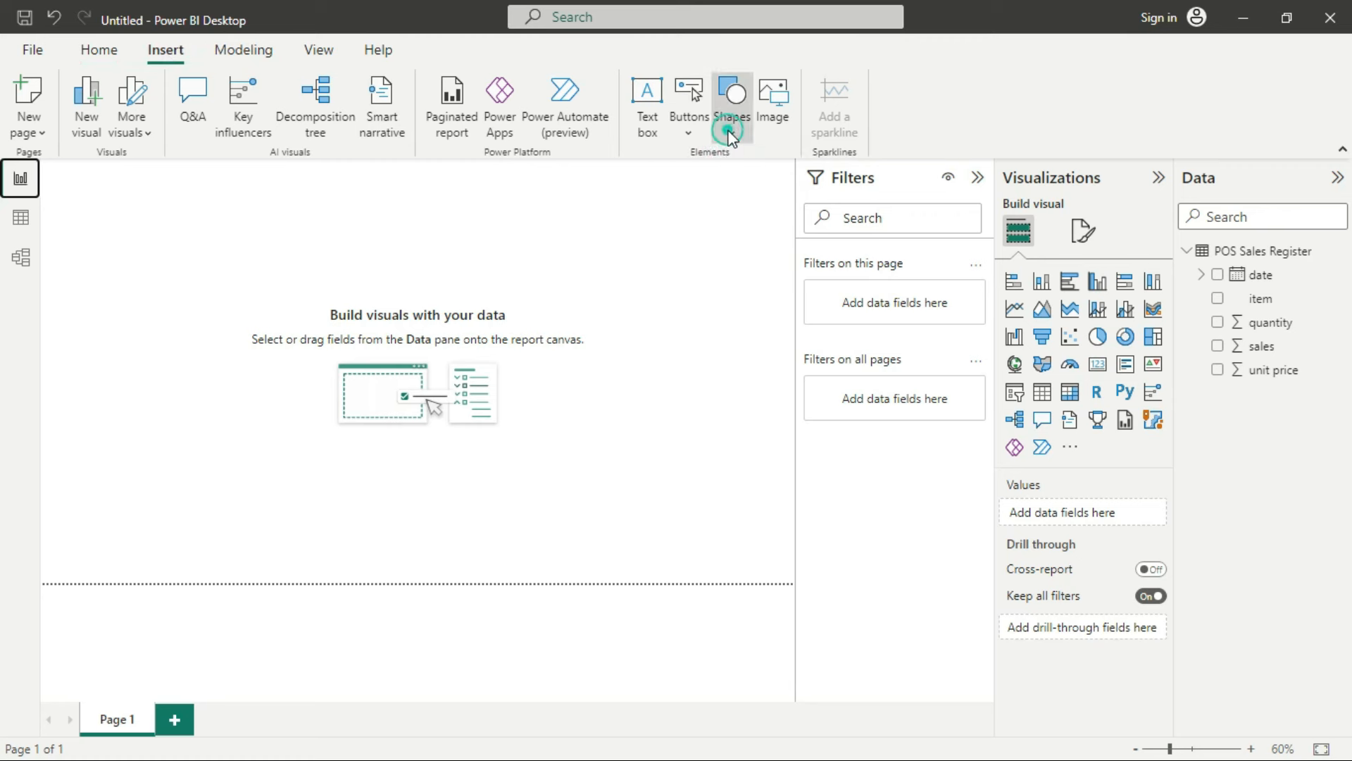
left_click(731, 200)
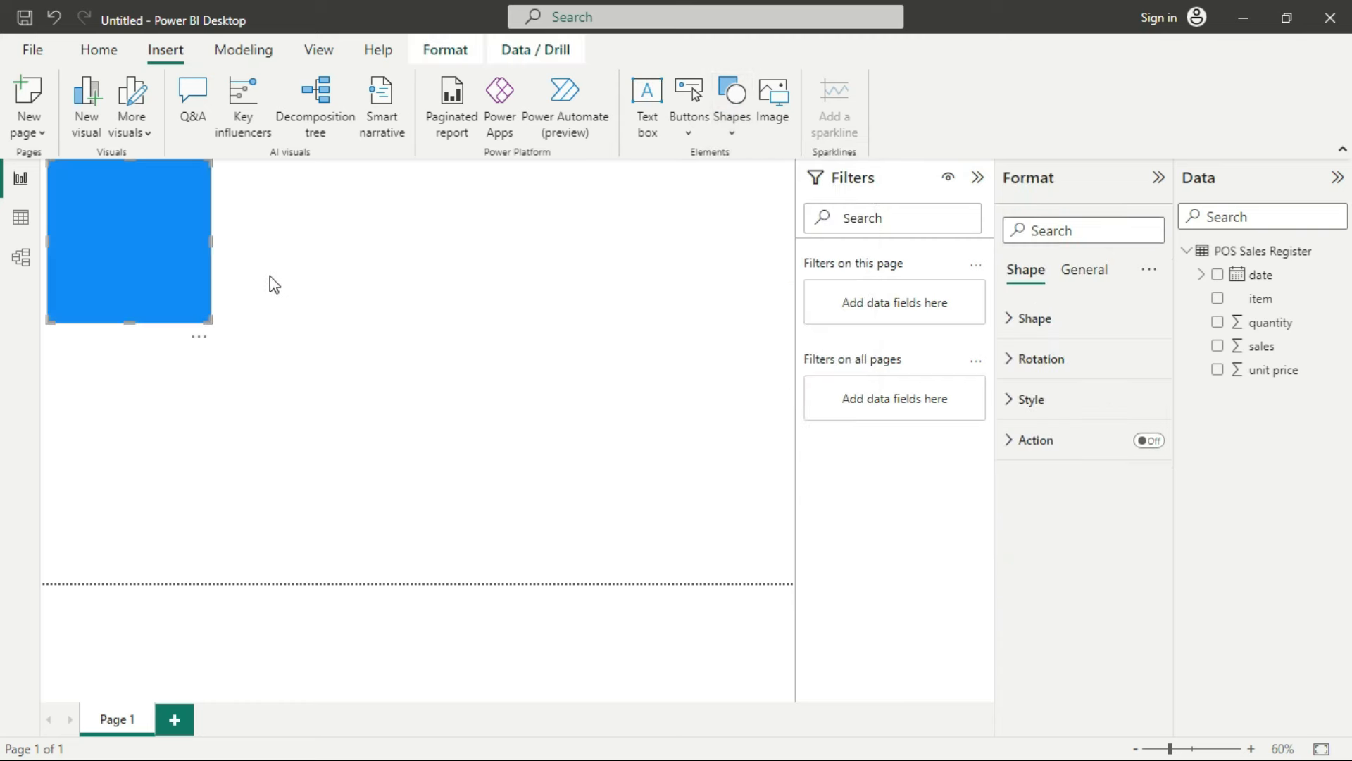
left_click_drag(205, 319, 791, 212)
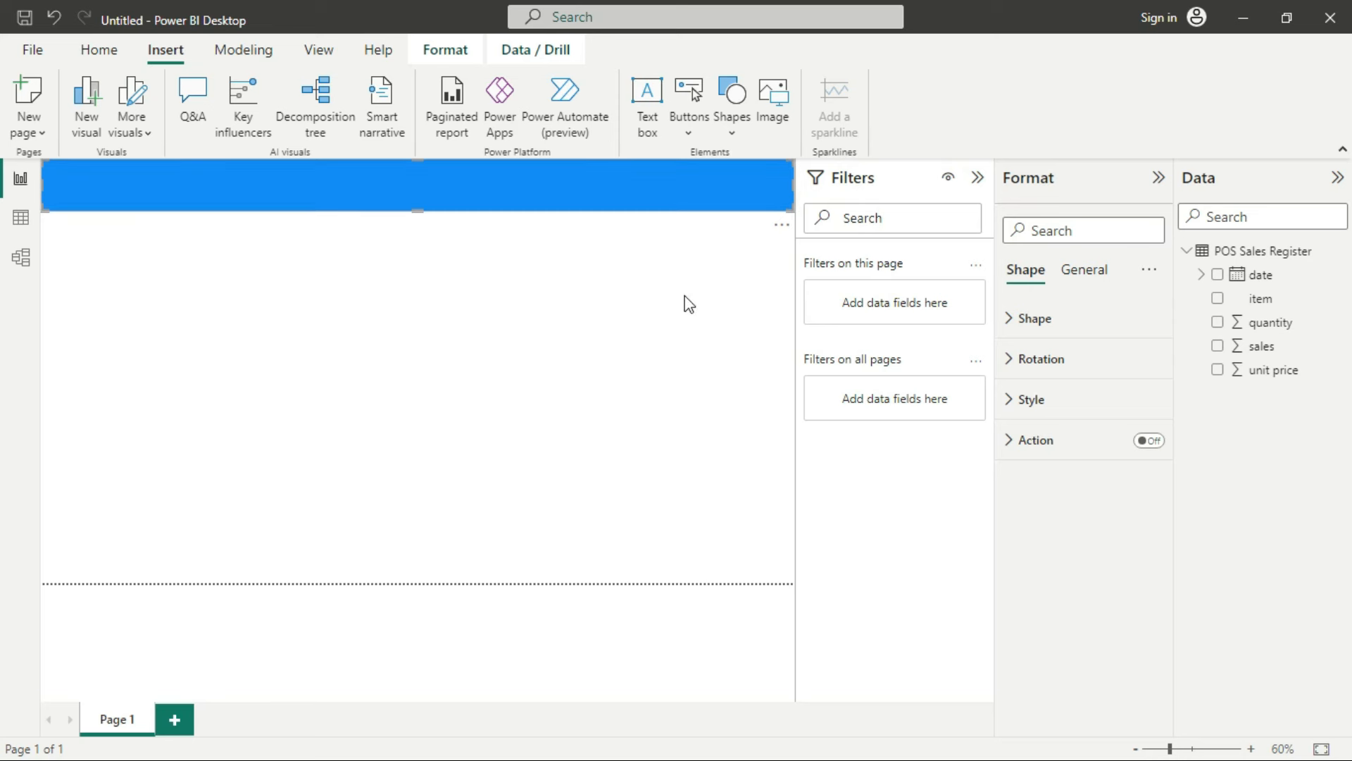
Step: Set the header banner's fill color to black
left_click(1024, 400)
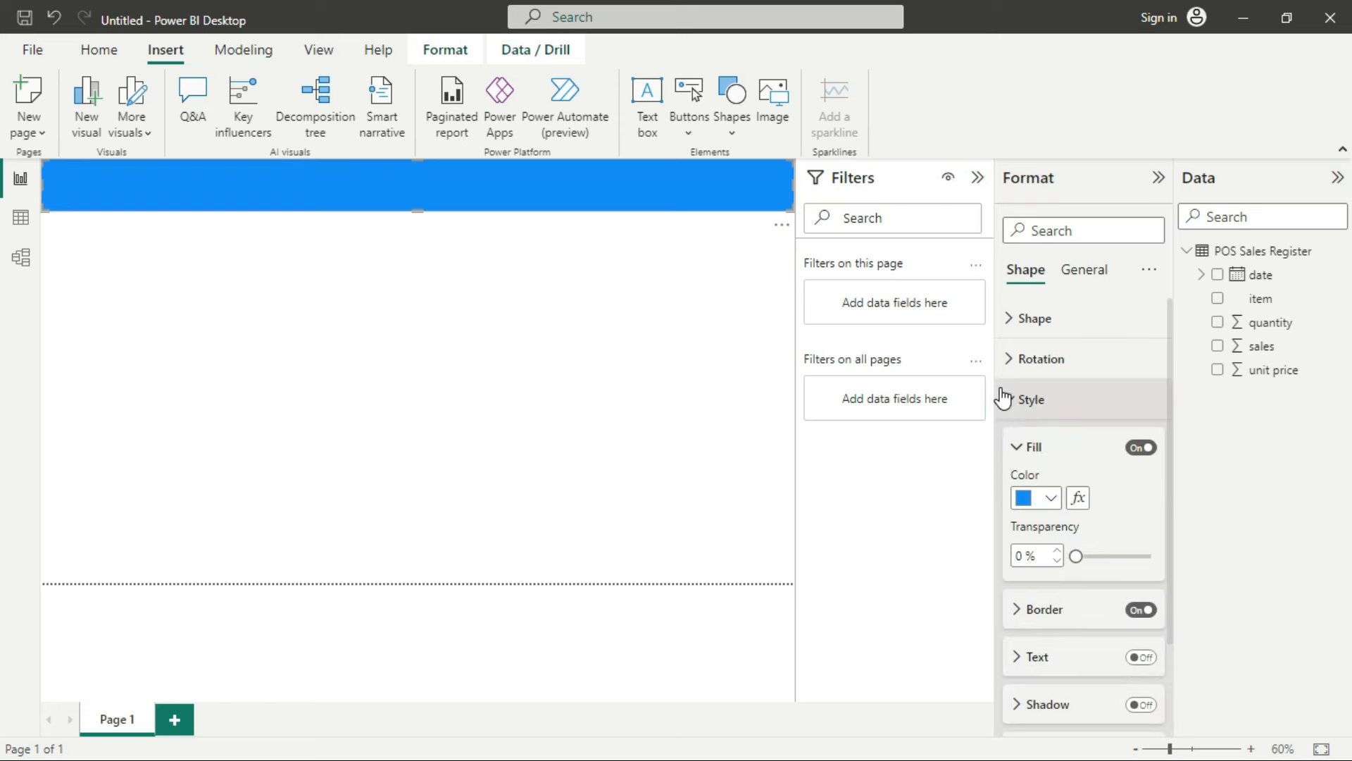
left_click(1050, 498)
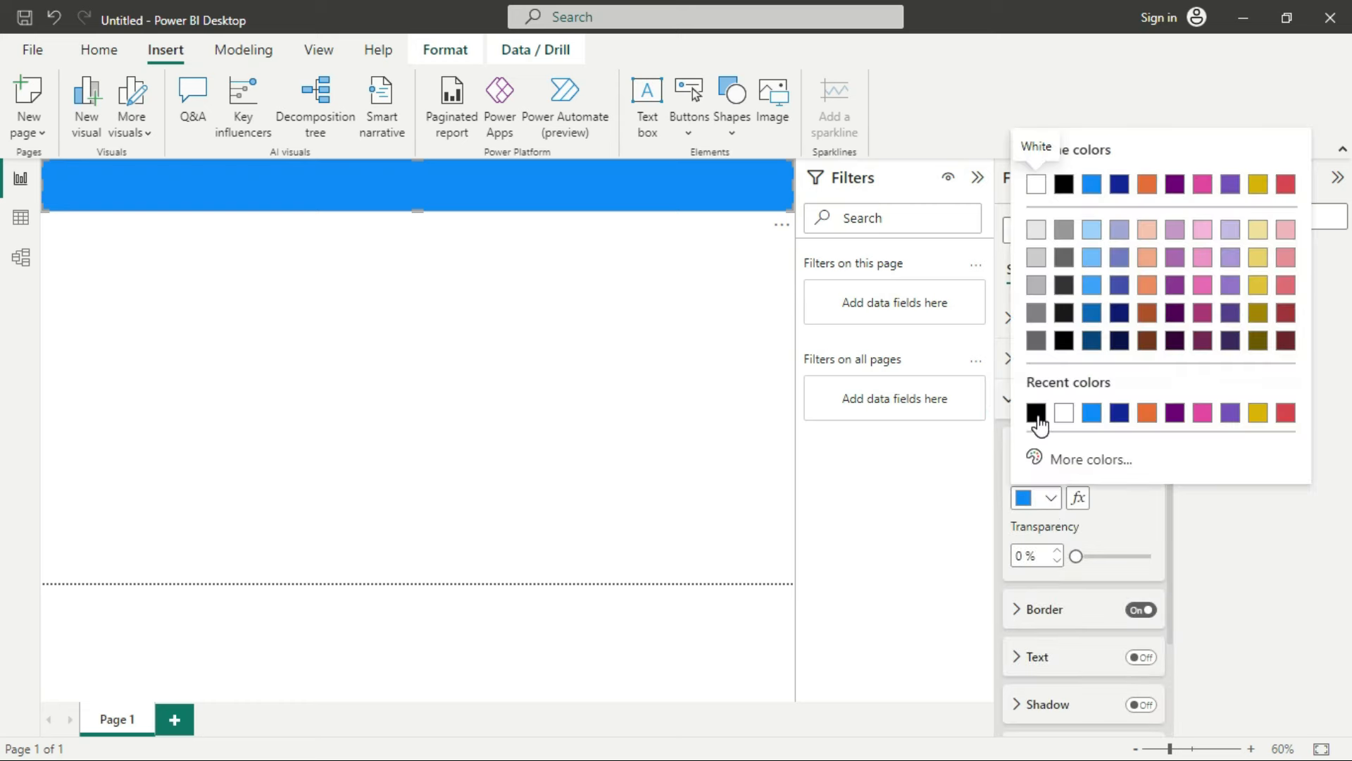
left_click(1038, 414)
Step: Enable text on the header banner and enter the title "Sales Analysis for September"
left_click(1141, 658)
scroll(1085, 564, "down", 5)
left_click(1046, 314)
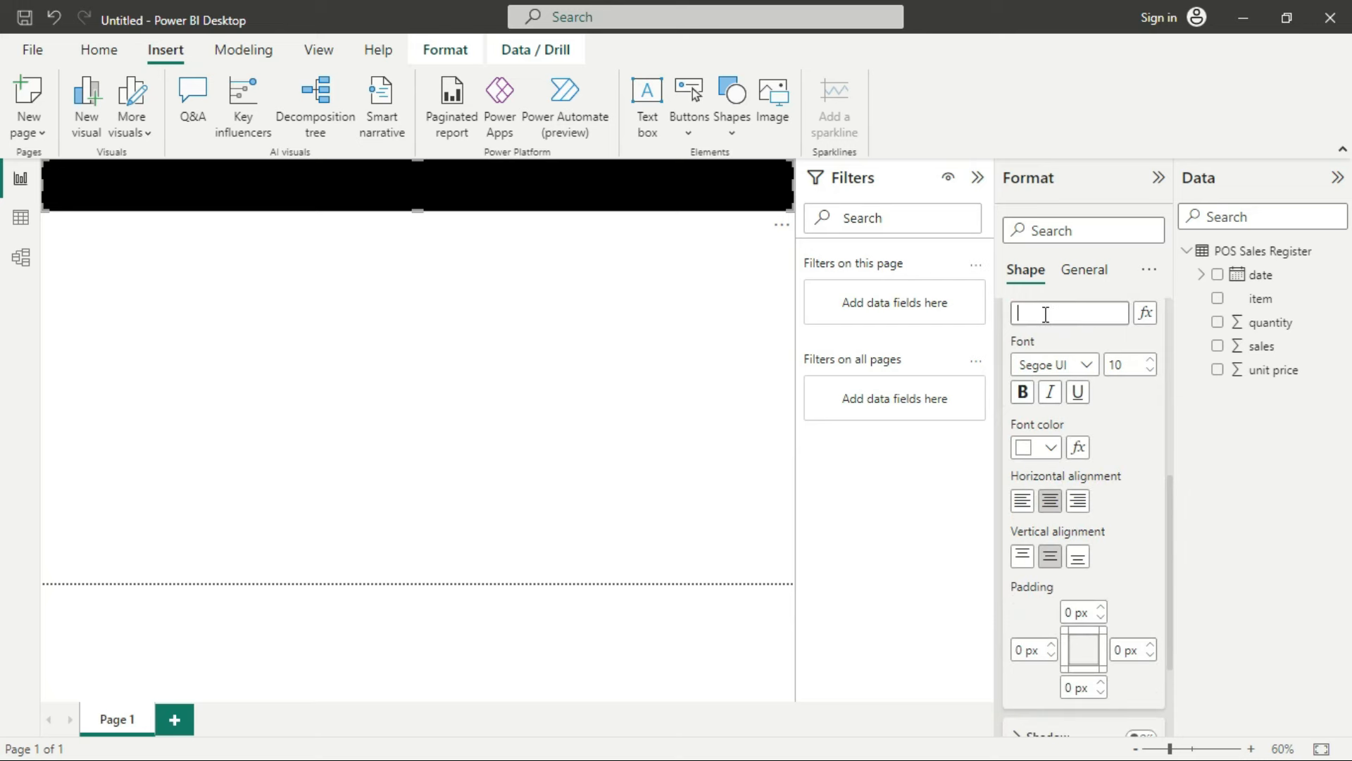
type("Sales A")
type("ysis for ")
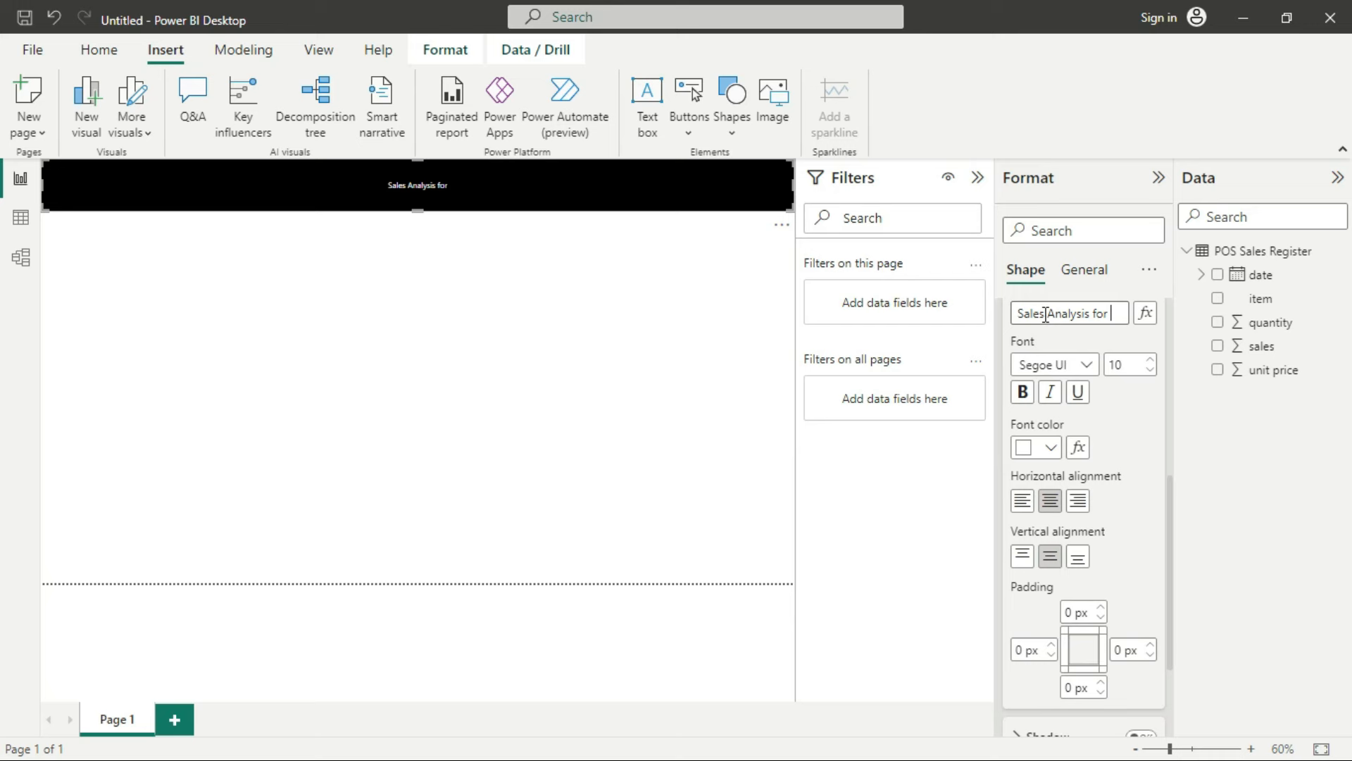
type("Mep")
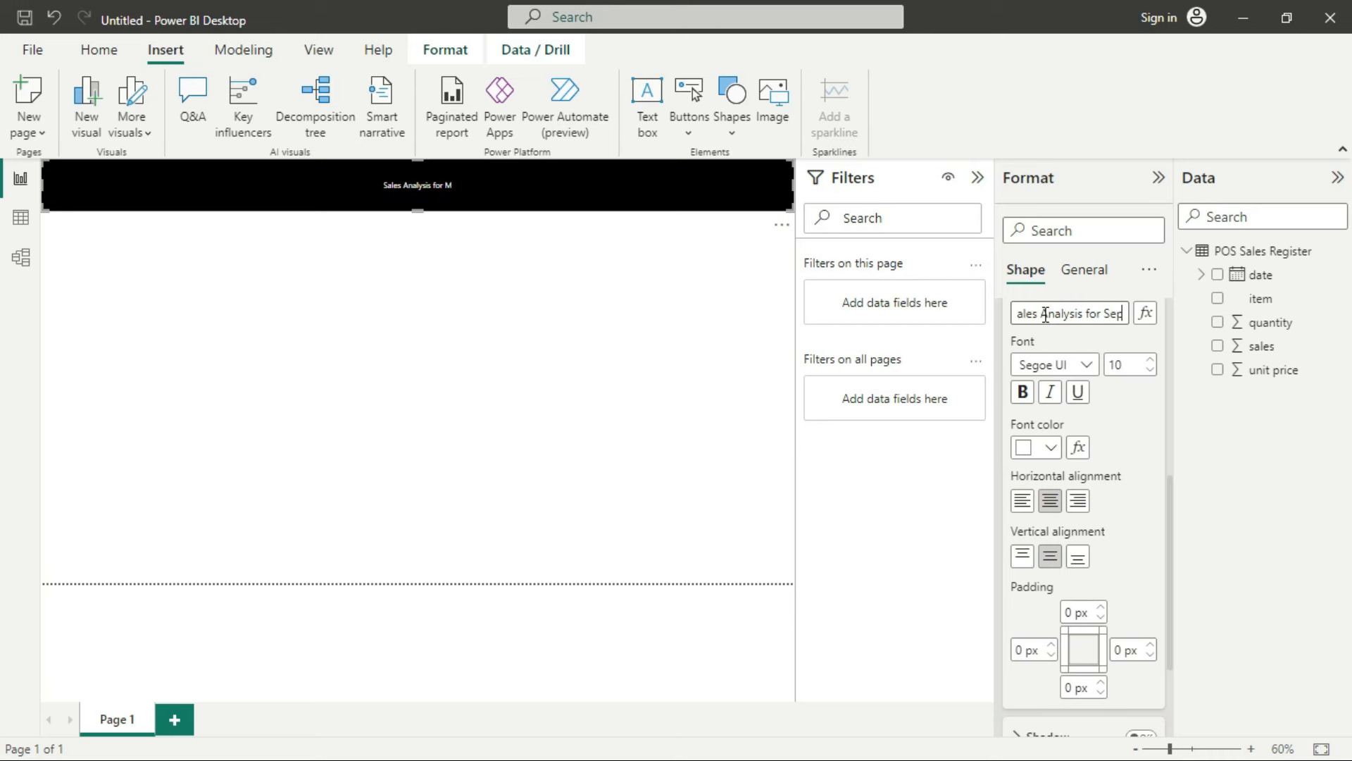
type("tember")
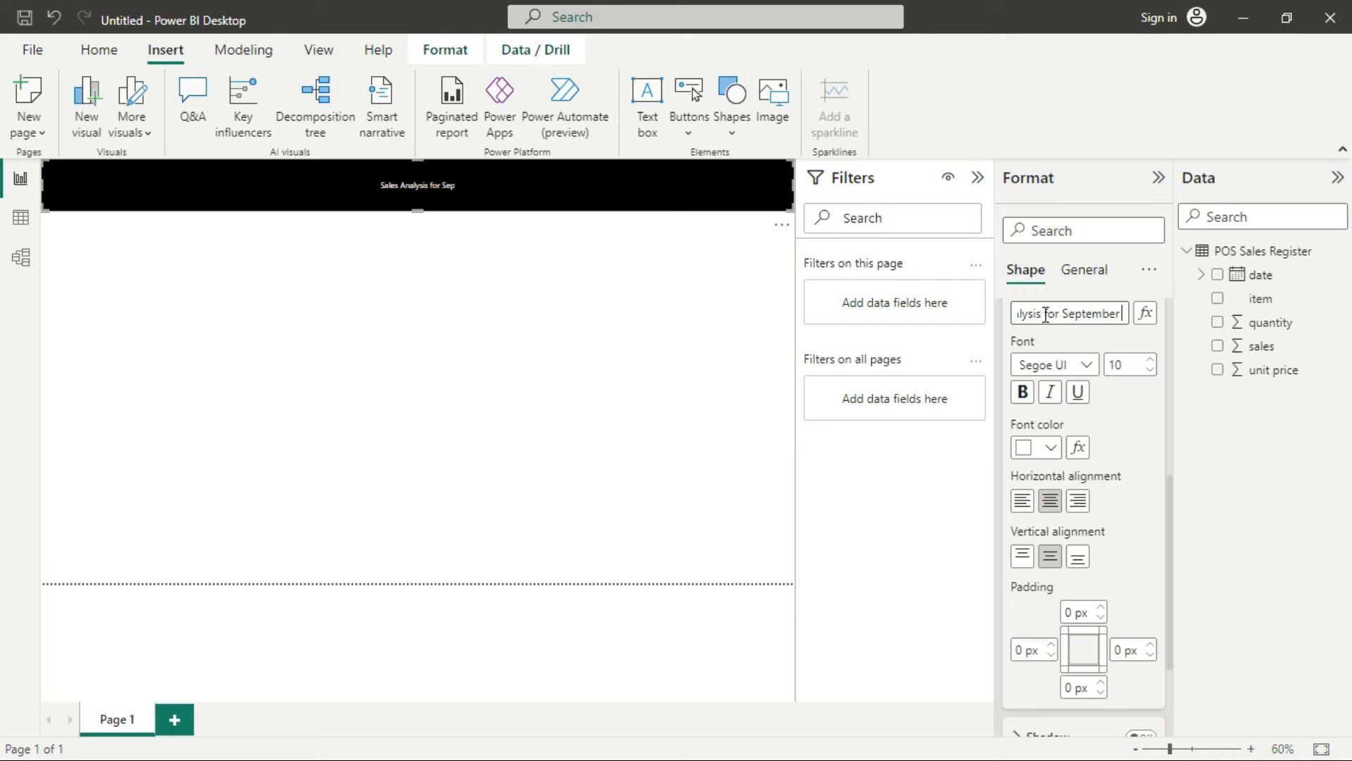